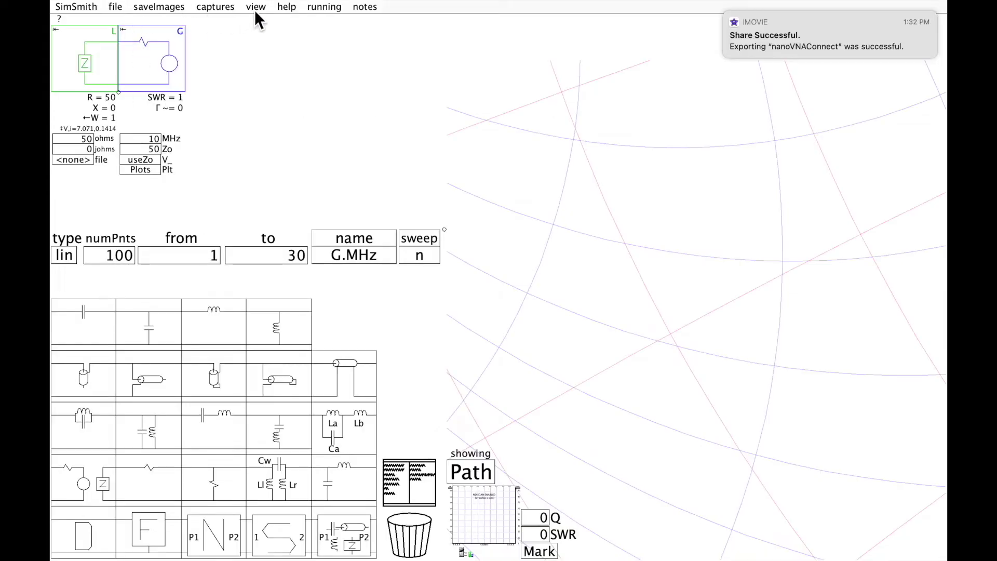
# Connect the nanoVNA window to the ChibiOS/RT Virtual COM Port and cycle the mode to replay
pyautogui.click(258, 7)
pyautogui.click(285, 112)
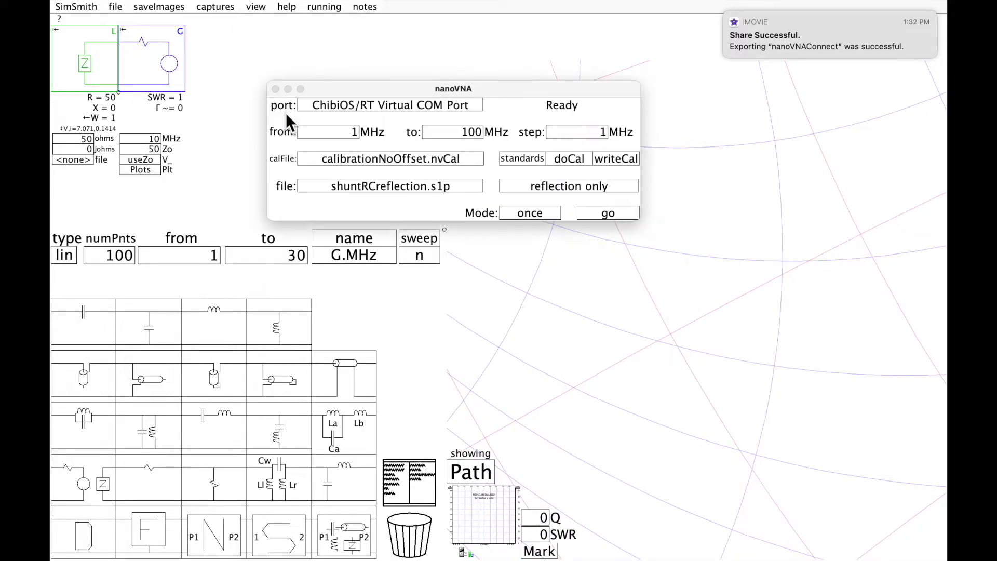
pyautogui.click(355, 107)
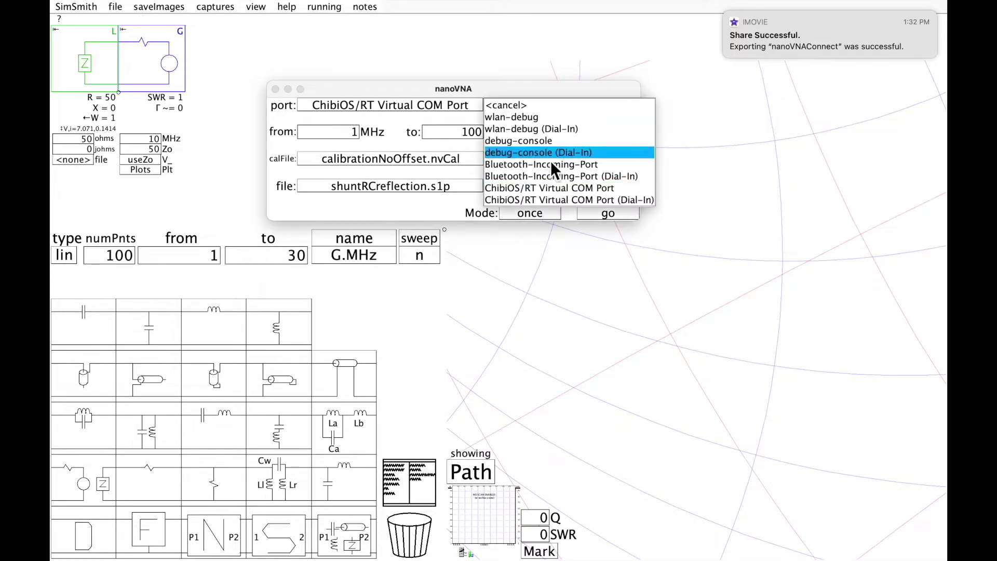
pyautogui.click(544, 189)
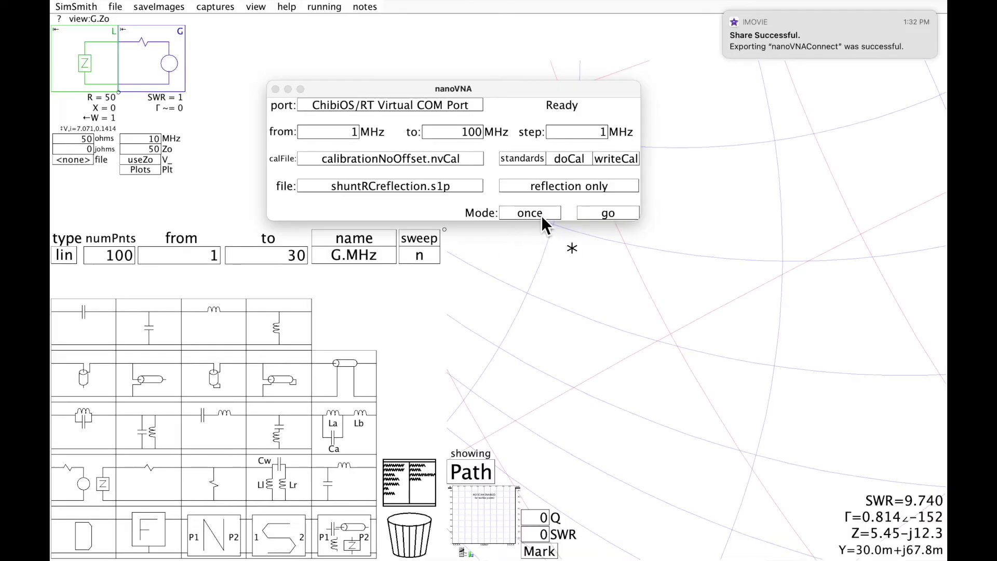
pyautogui.click(540, 214)
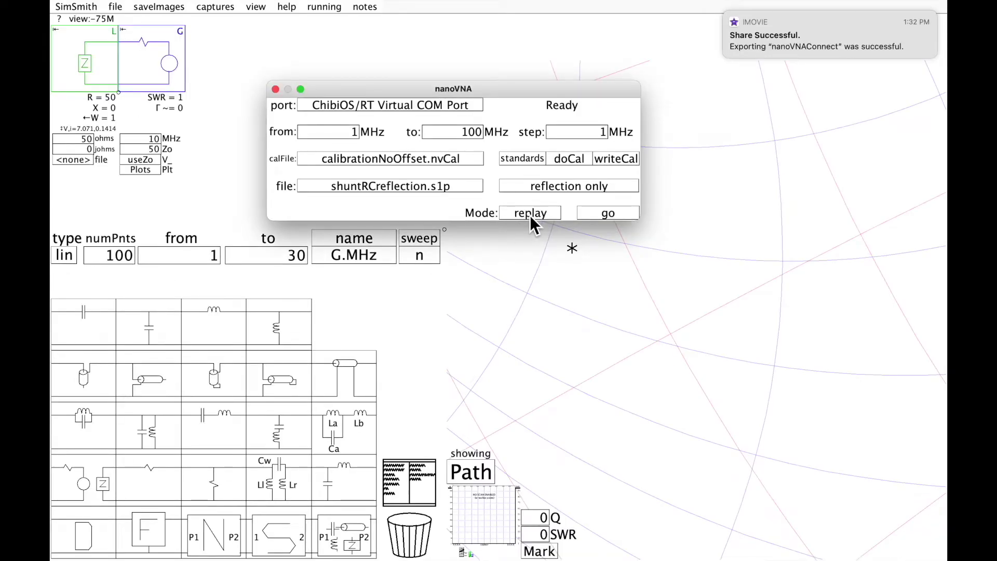
# Retrieve one sweep into afile.s1p in retrieve once mode and zoom out to see its trace
pyautogui.click(529, 215)
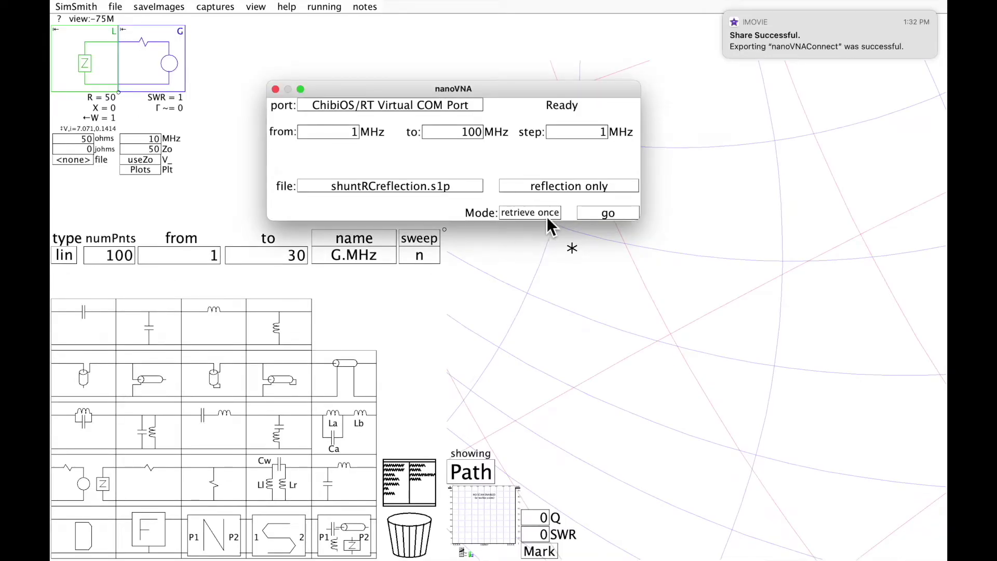
pyautogui.click(421, 184)
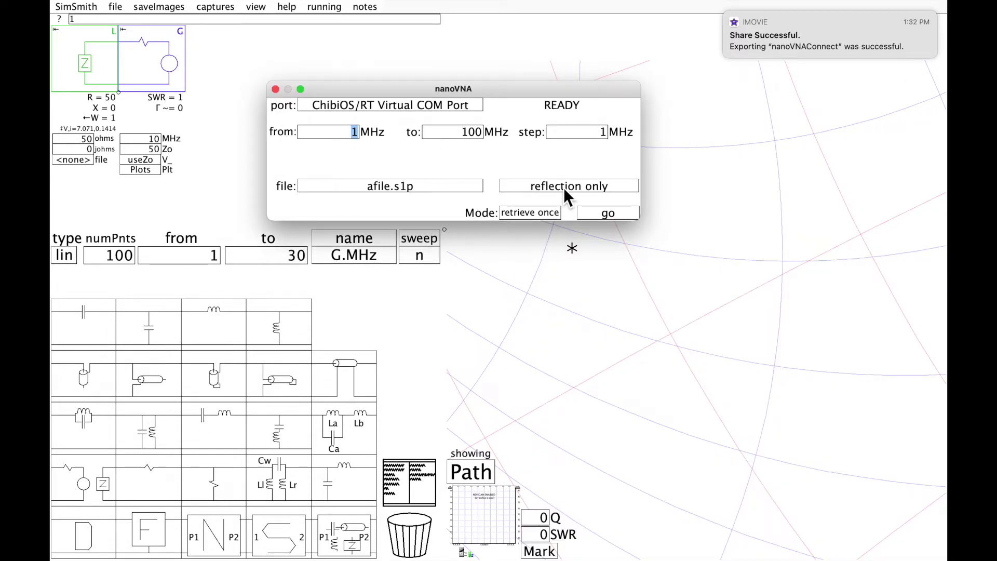
pyautogui.click(610, 214)
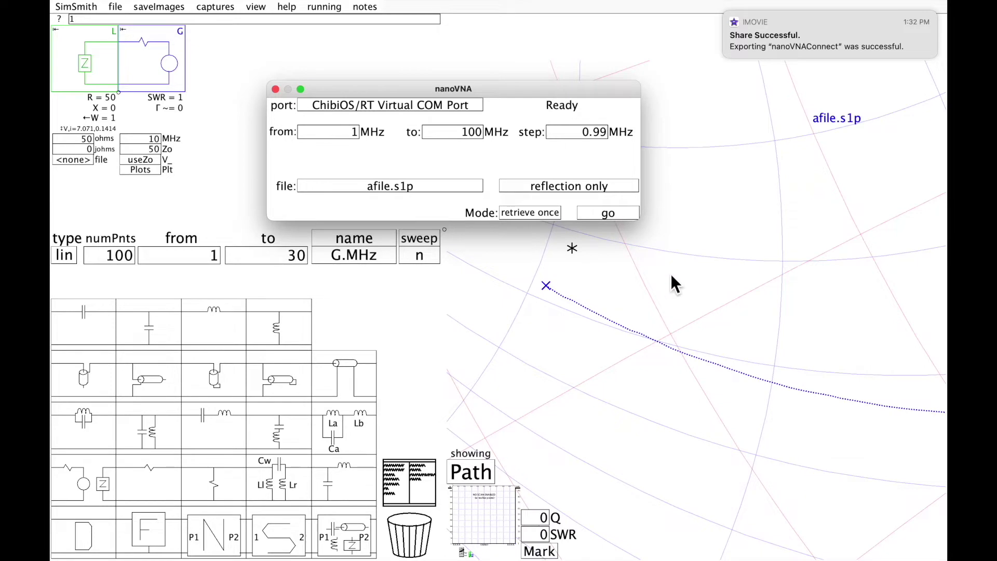
pyautogui.scroll(-5, 671, 273)
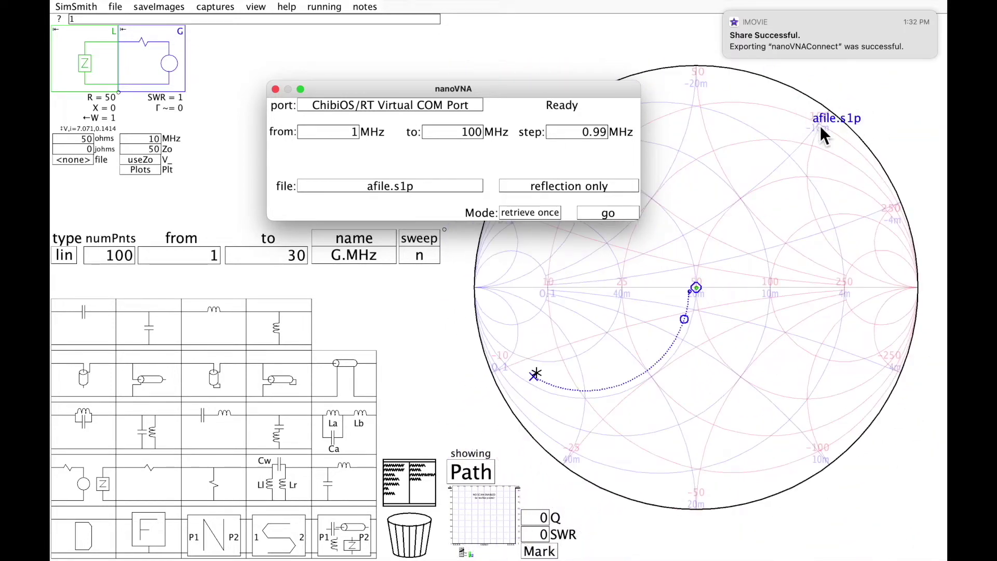
pyautogui.moveTo(785, 17)
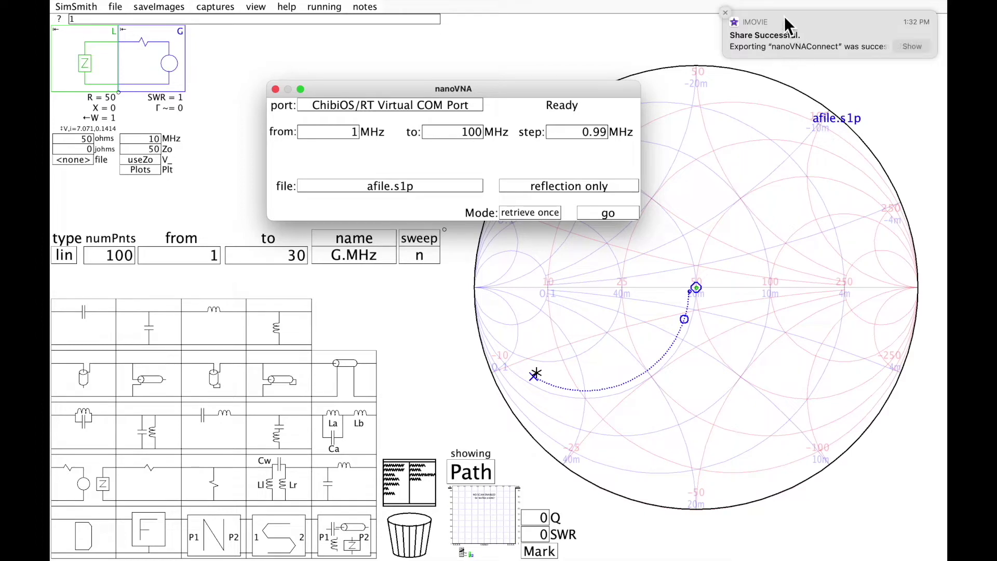
pyautogui.click(726, 13)
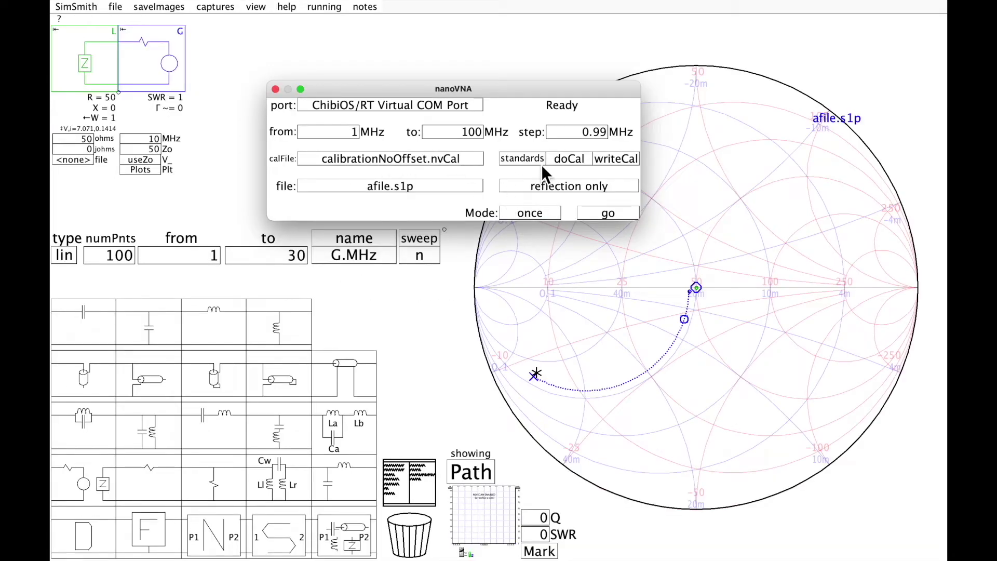
# Run doCal, confirming the open, short, reference load and through prompts in turn
pyautogui.click(573, 160)
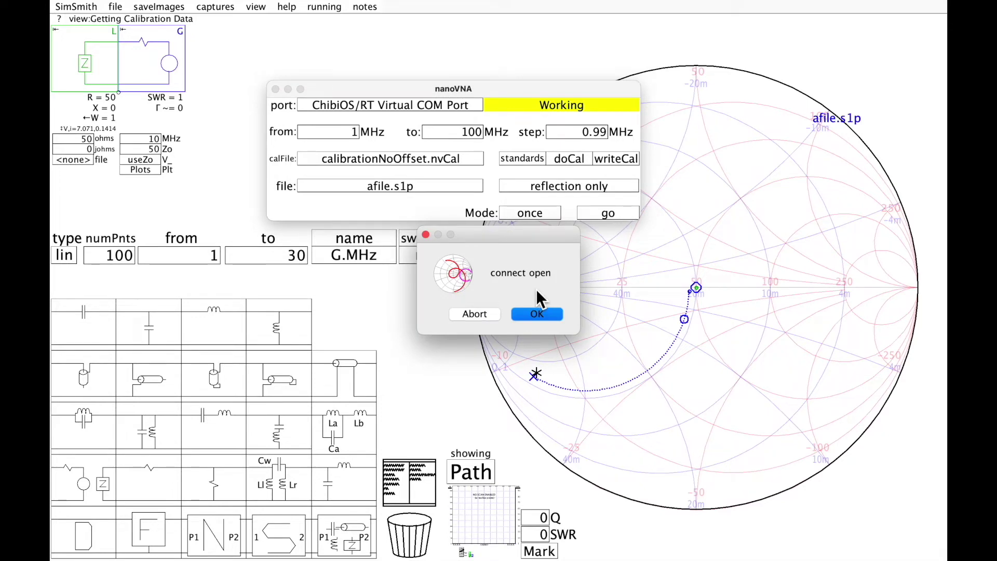
pyautogui.click(546, 315)
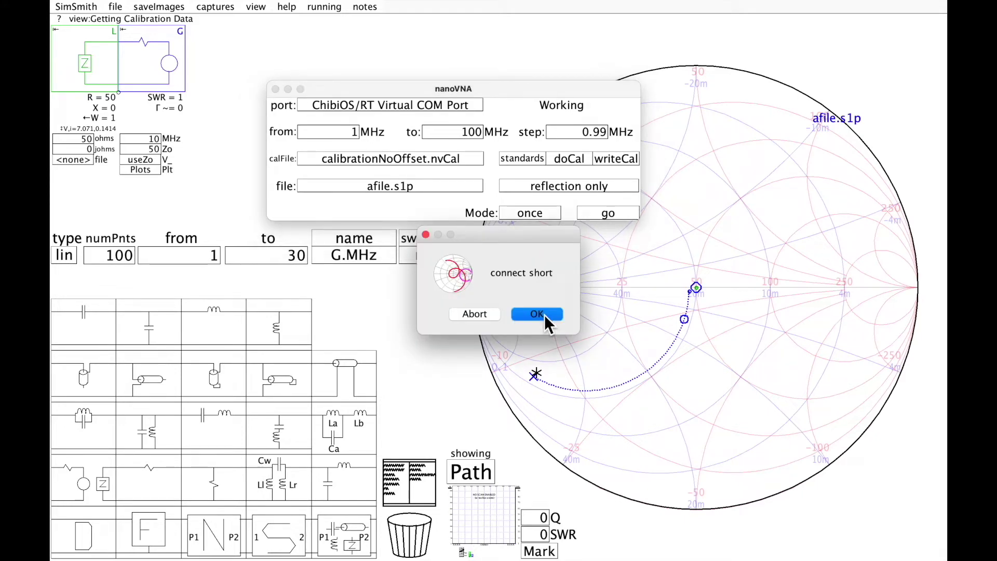
pyautogui.click(537, 314)
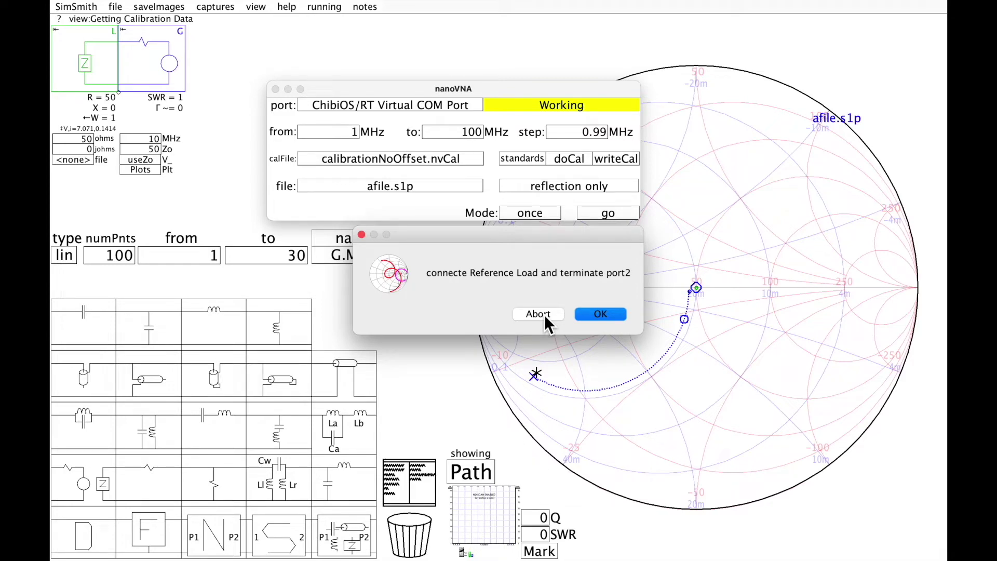
pyautogui.click(601, 314)
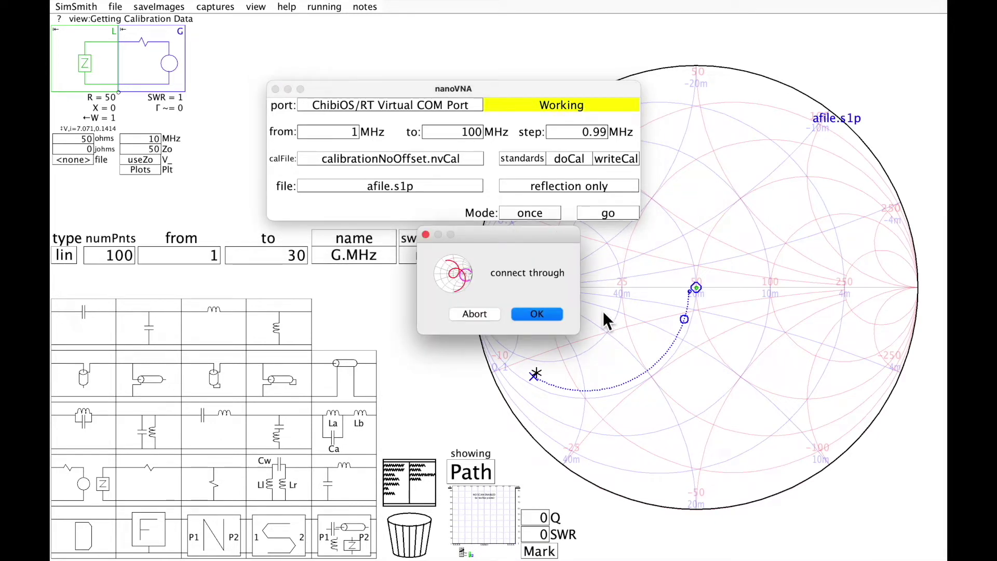
pyautogui.click(546, 313)
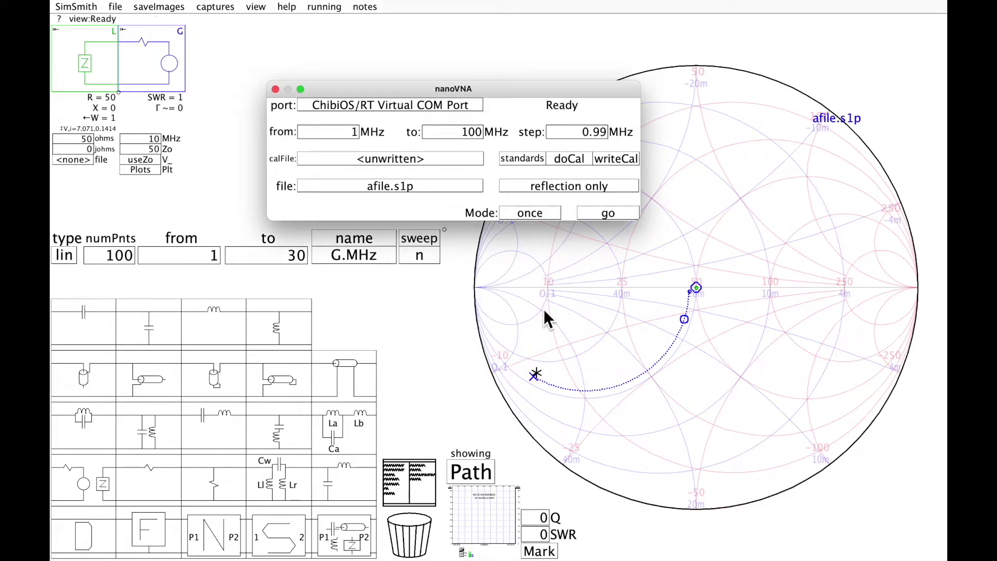
# Review the calibration standards (load Z 49.4), then write the calibration as quick.nvCal
pyautogui.click(522, 160)
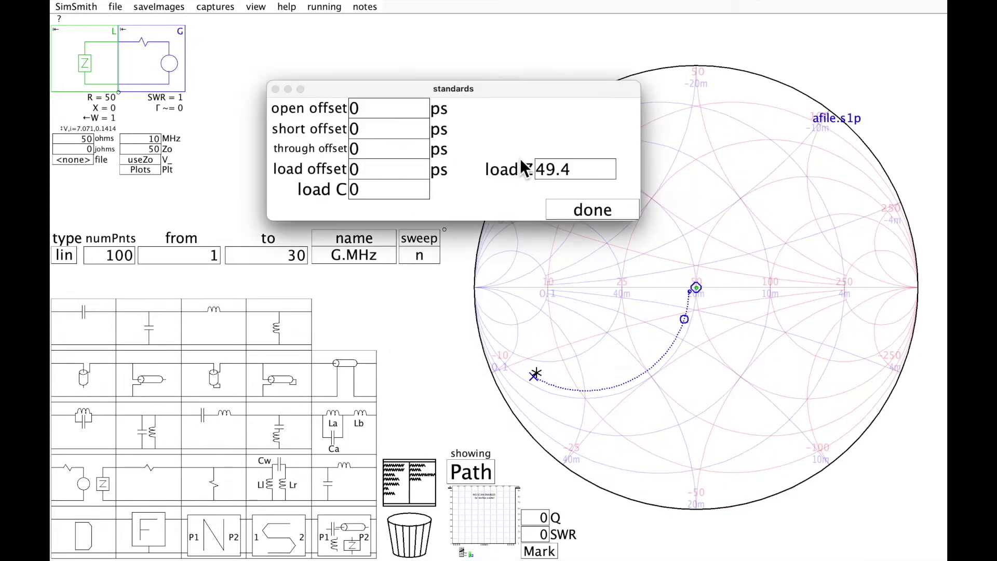
pyautogui.click(592, 210)
pyautogui.click(617, 159)
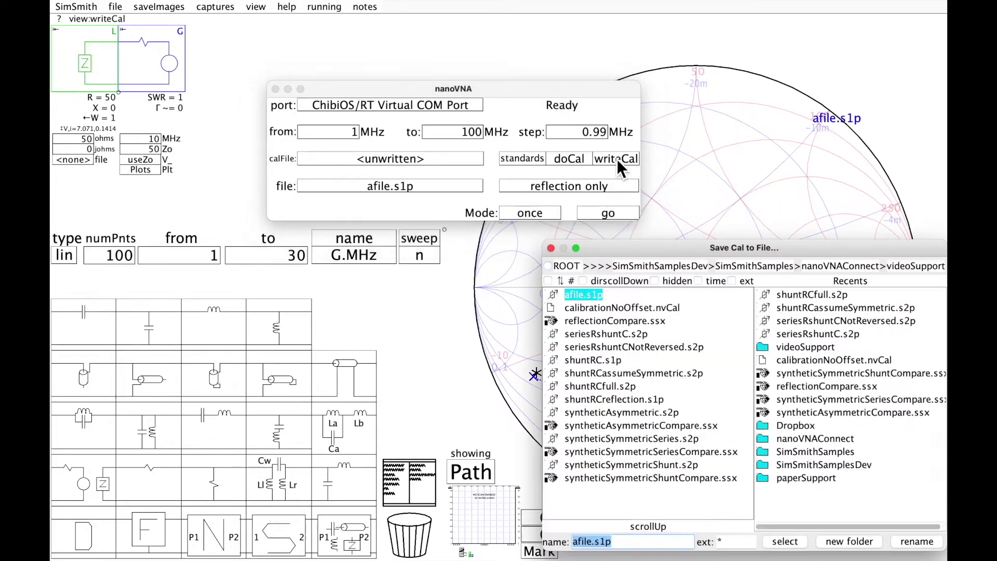
pyautogui.click(660, 542)
pyautogui.moveTo(661, 542); pyautogui.dragTo(574, 549)
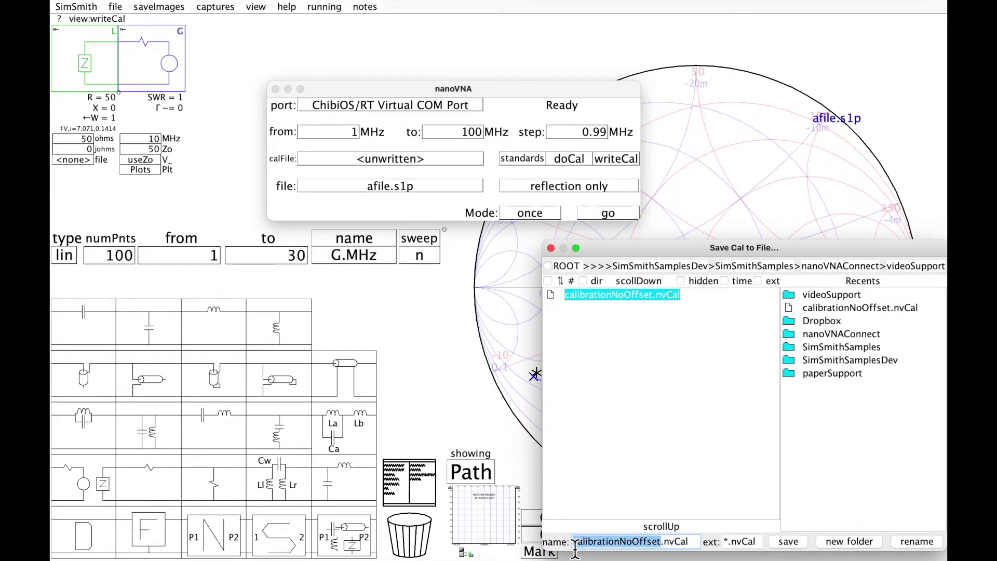
pyautogui.write('quick')
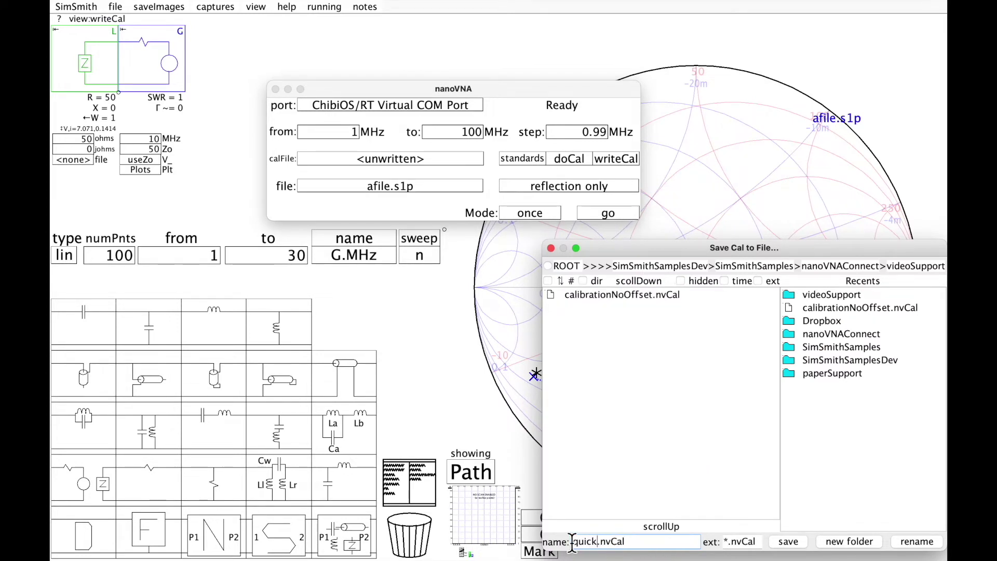
pyautogui.click(795, 542)
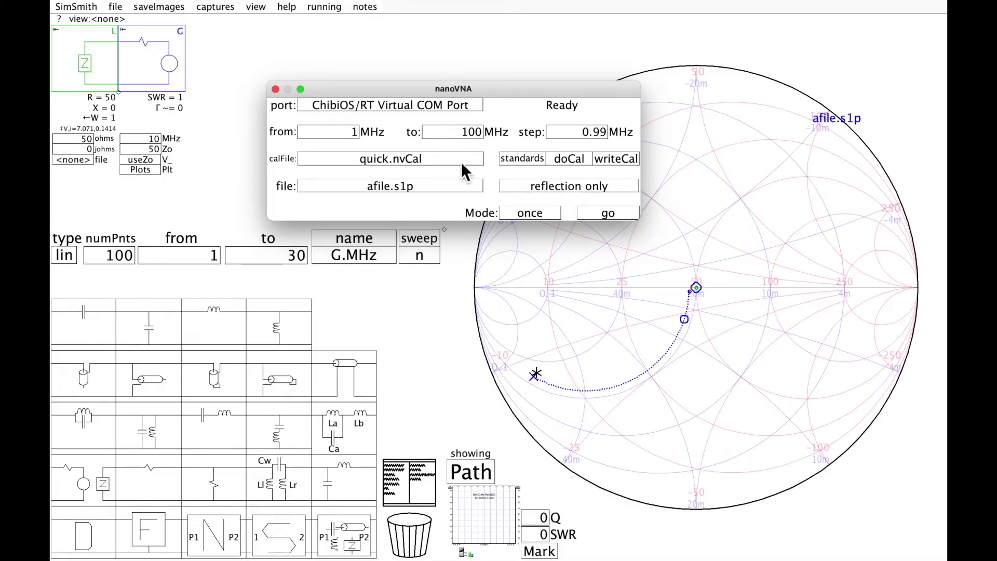
# Rename the sweep output file to bfile.s1p and run a new sweep into it
pyautogui.click(390, 185)
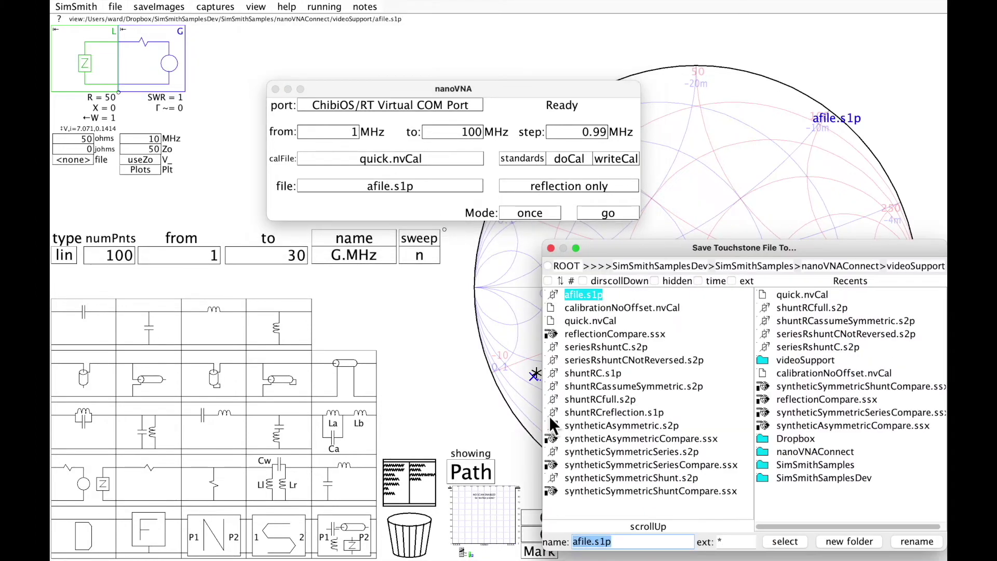
pyautogui.click(577, 542)
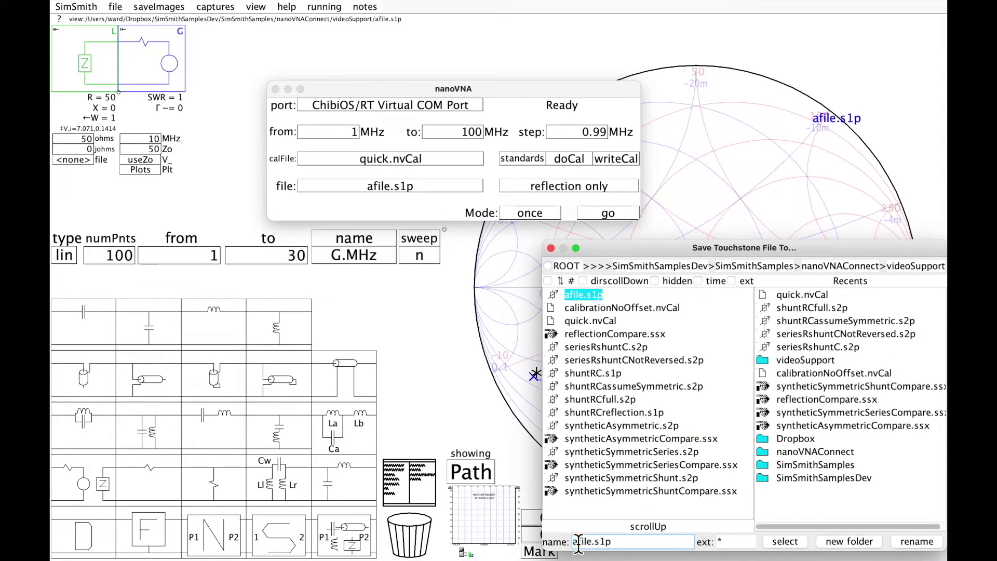
pyautogui.write('b')
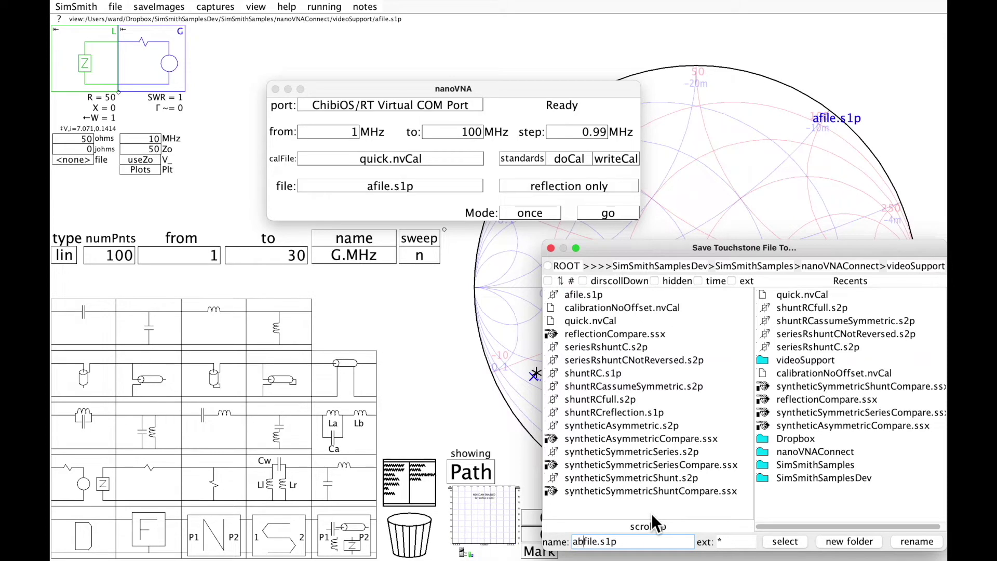
pyautogui.press('Left')
pyautogui.press('BackSpace')
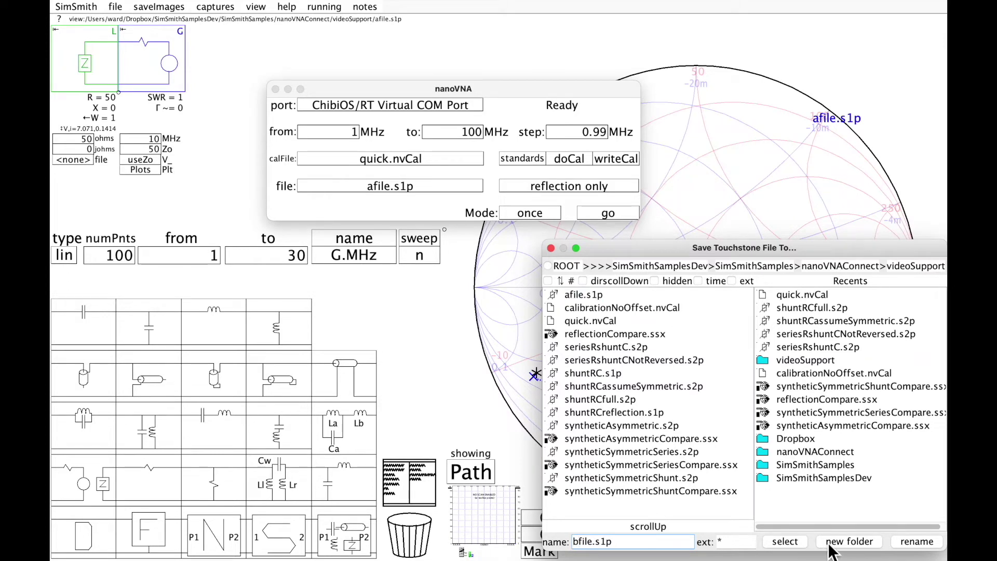
pyautogui.click(792, 545)
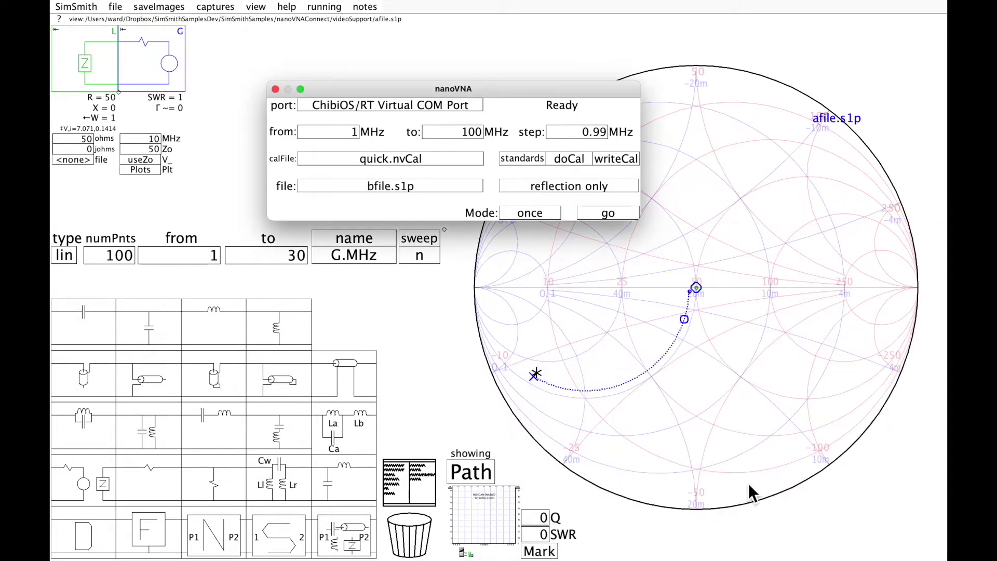
pyautogui.click(602, 213)
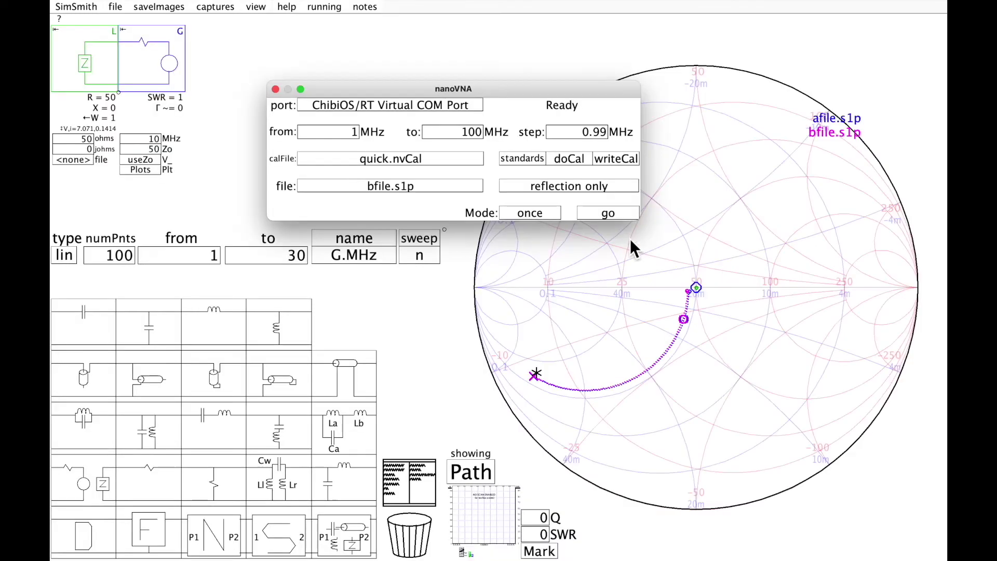
# Cycle the measurement type past symmetric and NOT symmetric to shunt
pyautogui.click(561, 186)
pyautogui.click(560, 184)
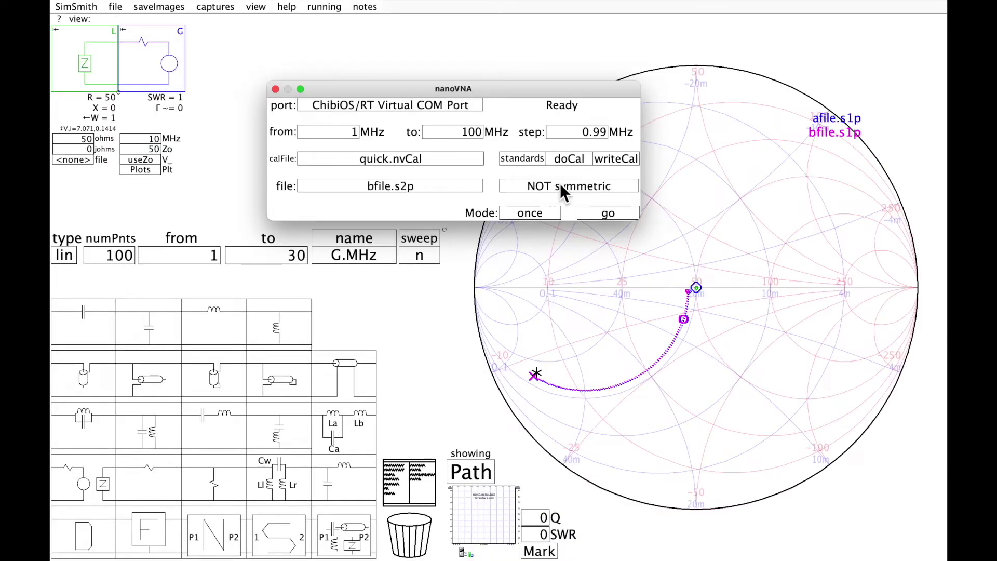
pyautogui.click(561, 185)
# Set the output file to cfile.s1p and run the sweep into it
pyautogui.click(400, 189)
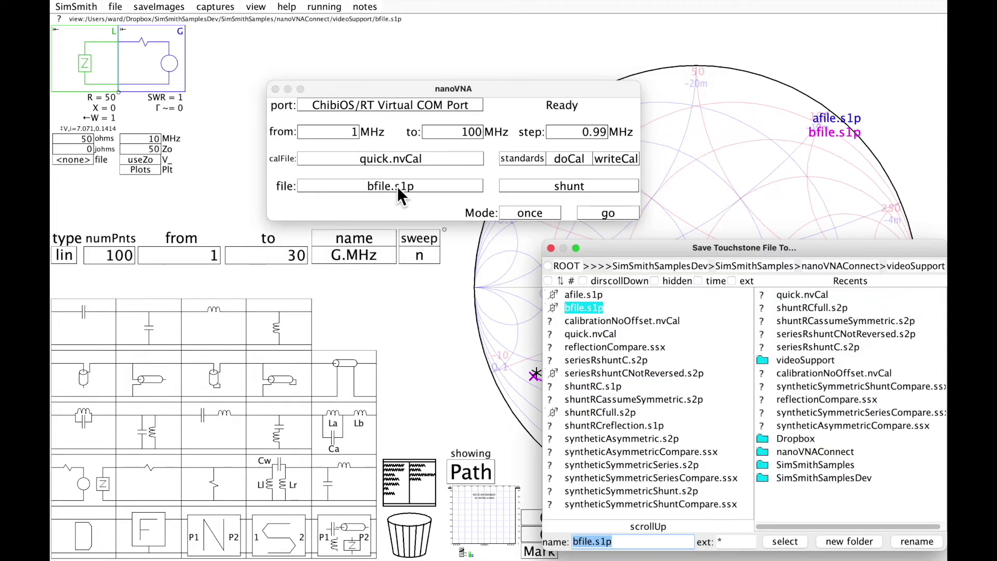
pyautogui.click(576, 542)
pyautogui.write('c')
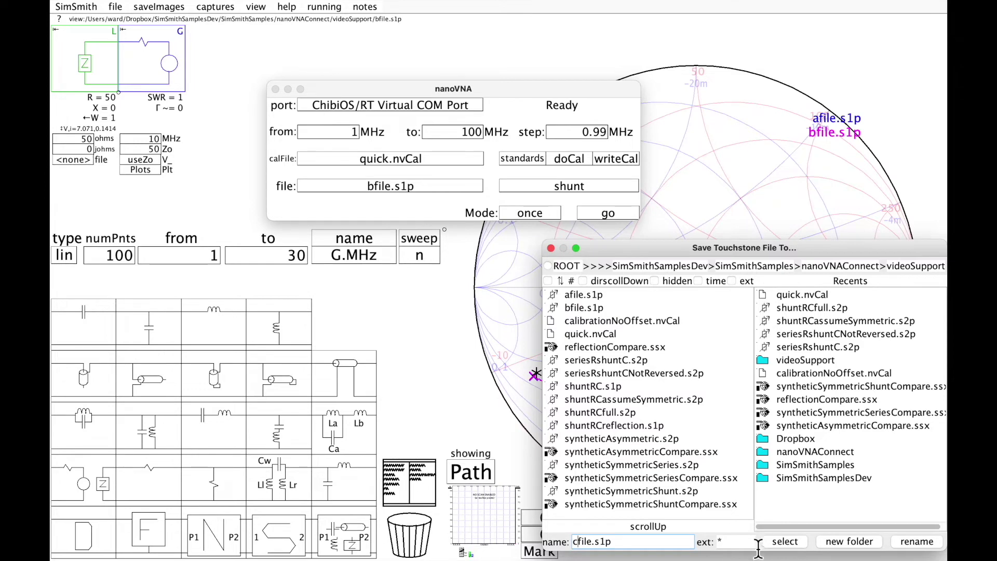
pyautogui.click(785, 541)
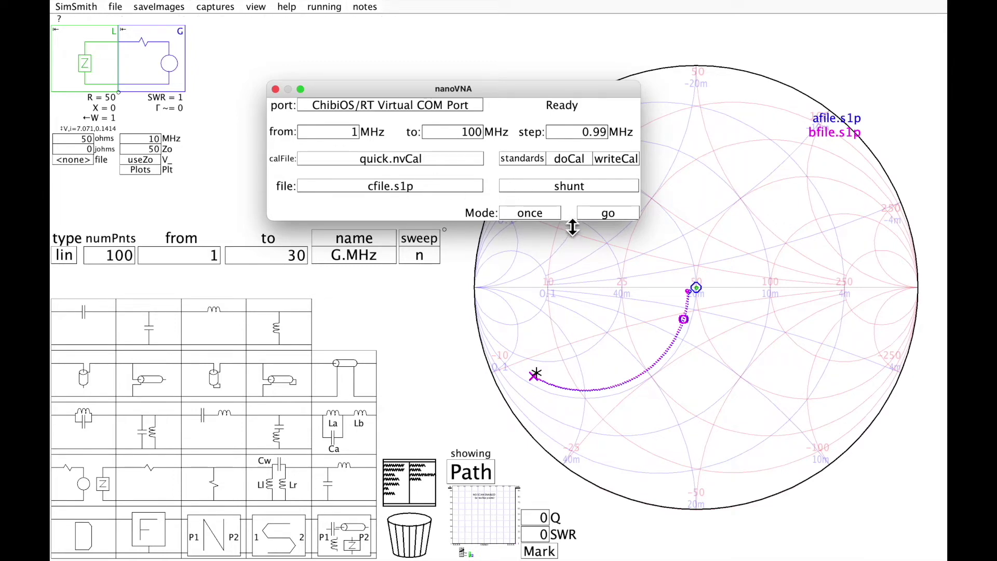
pyautogui.click(608, 214)
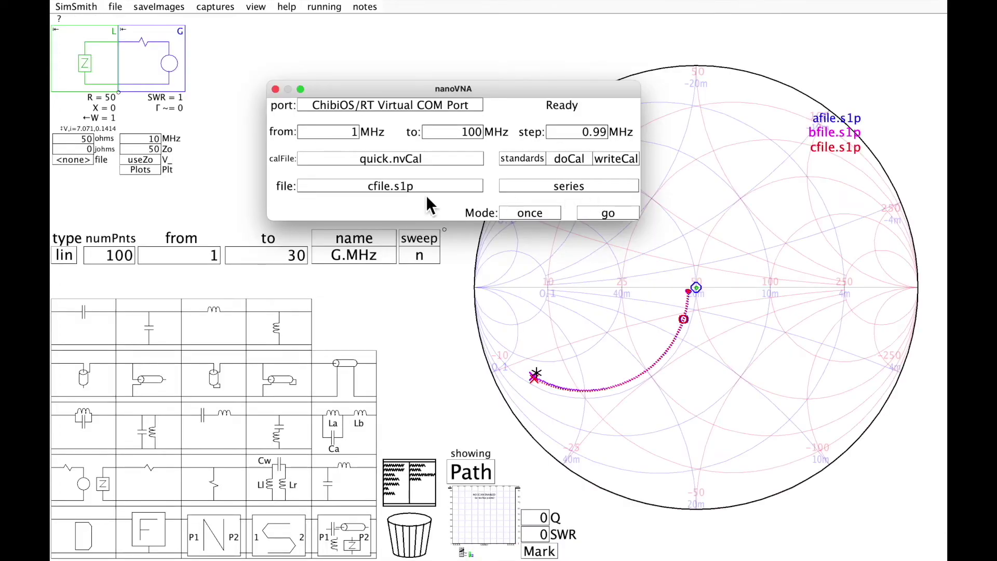
# Rename the output file from cfile.s1p to dfile.s1p and run the measurement
pyautogui.click(373, 190)
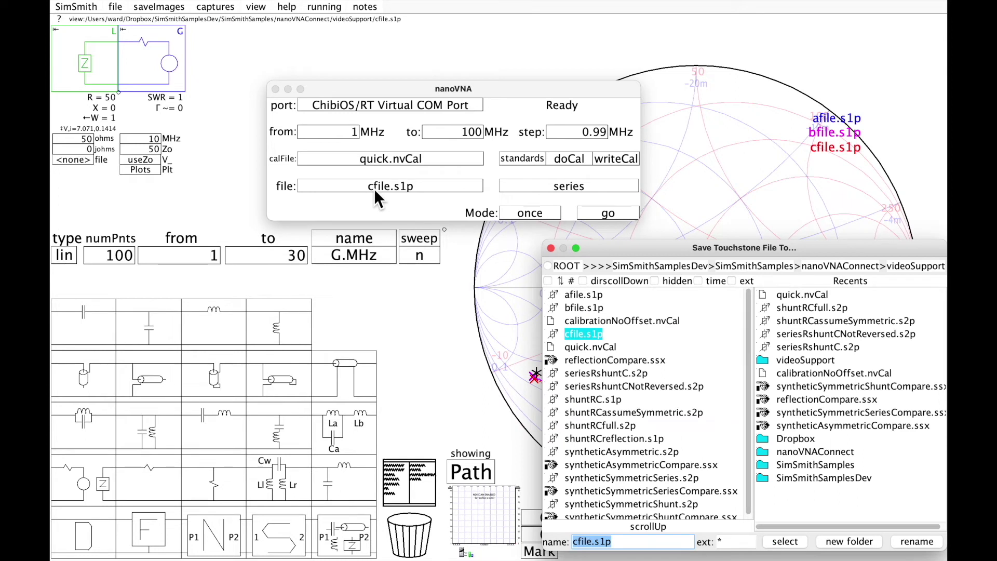
pyautogui.click(579, 542)
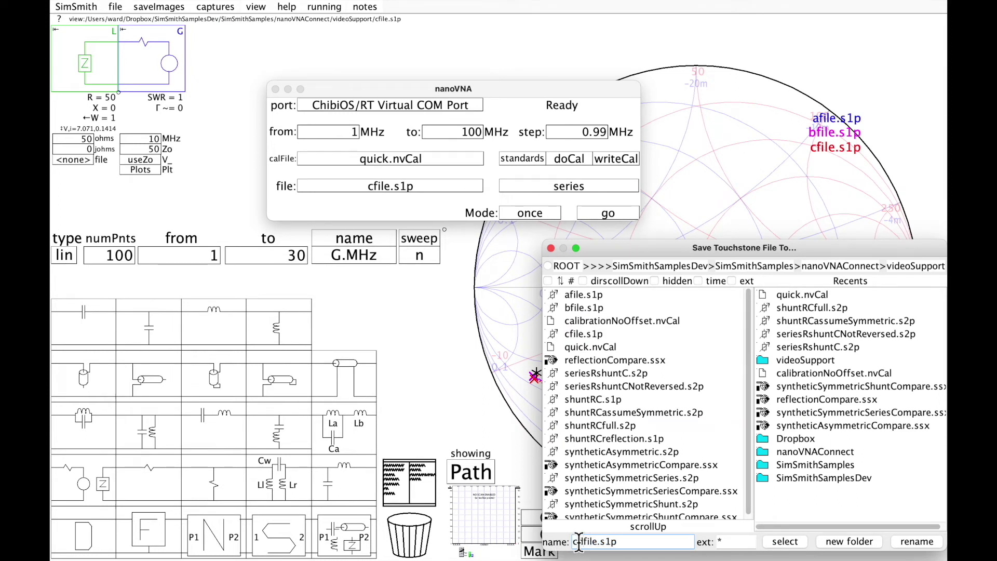
pyautogui.press('BackSpace')
pyautogui.write('d')
pyautogui.click(785, 544)
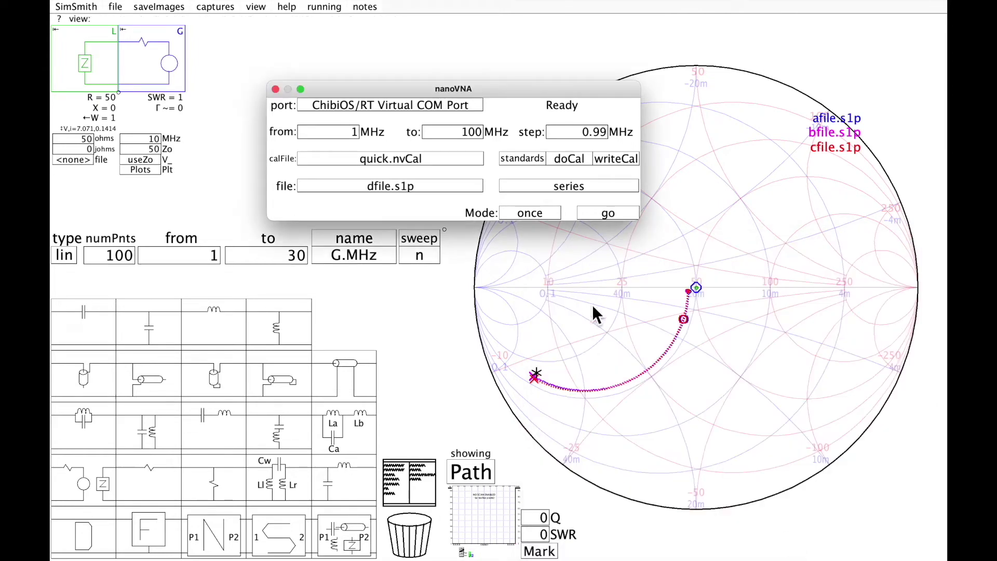
pyautogui.click(605, 213)
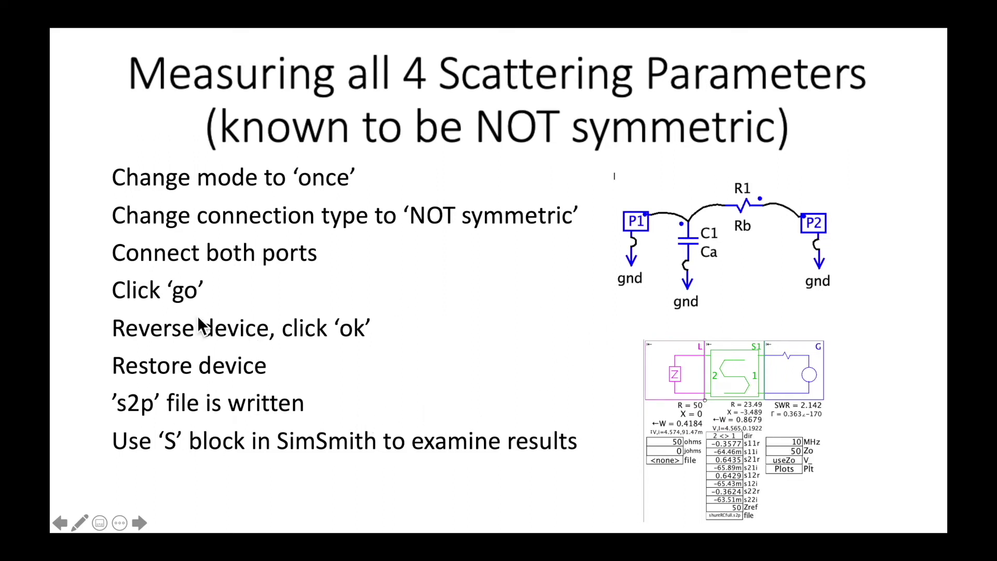
# Leave the PowerPoint slide and return to the SimSmith window
pyautogui.press('super+Tab')
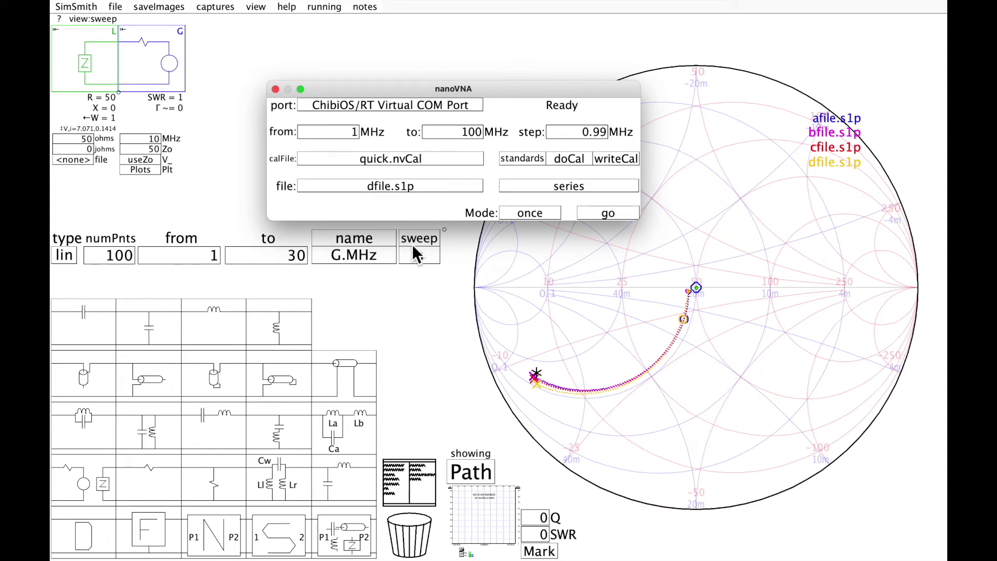
# Cycle the connection type until it reads NOT symmetric
pyautogui.click(565, 186)
pyautogui.click(564, 185)
pyautogui.click(563, 186)
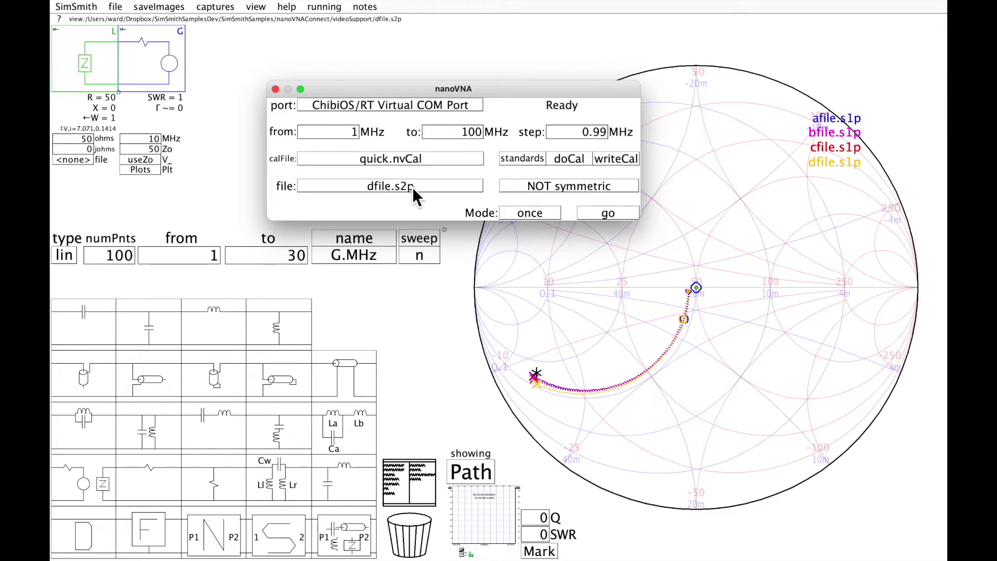
# Name the two-port output file efile.s2p and start the measurement
pyautogui.click(396, 186)
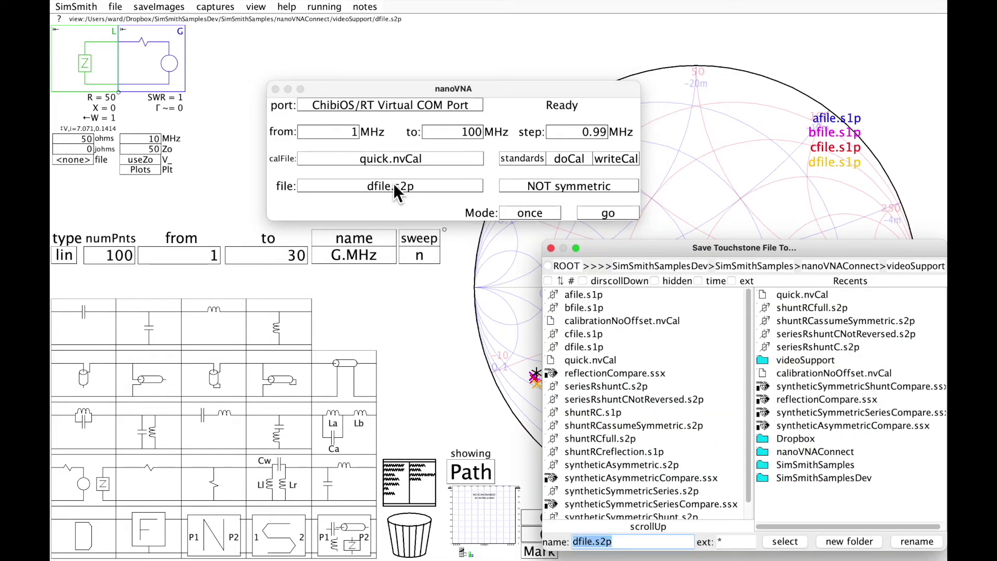
pyautogui.click(593, 543)
pyautogui.press('Home')
pyautogui.hotkey('shift', 'Right')
pyautogui.write('e')
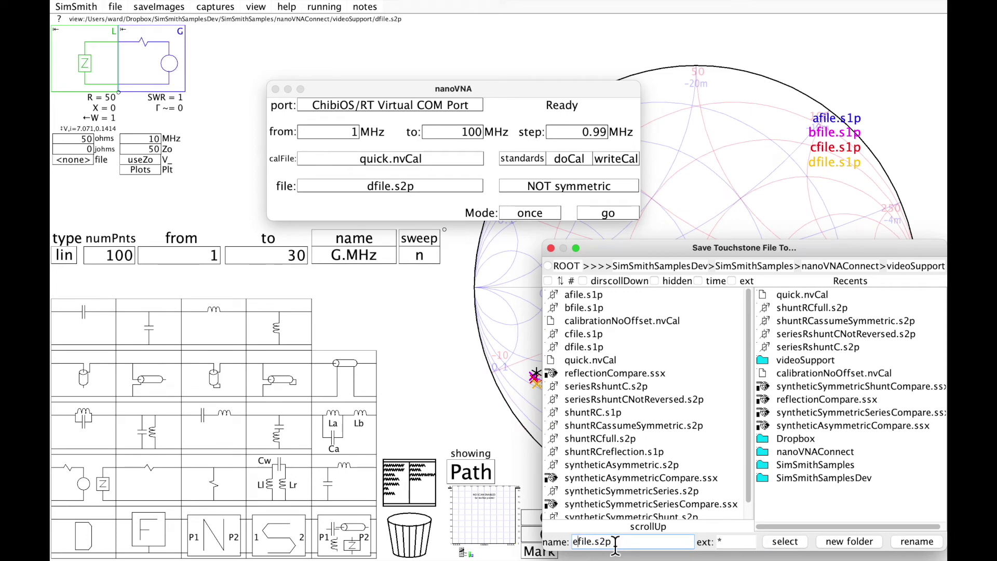
pyautogui.click(797, 543)
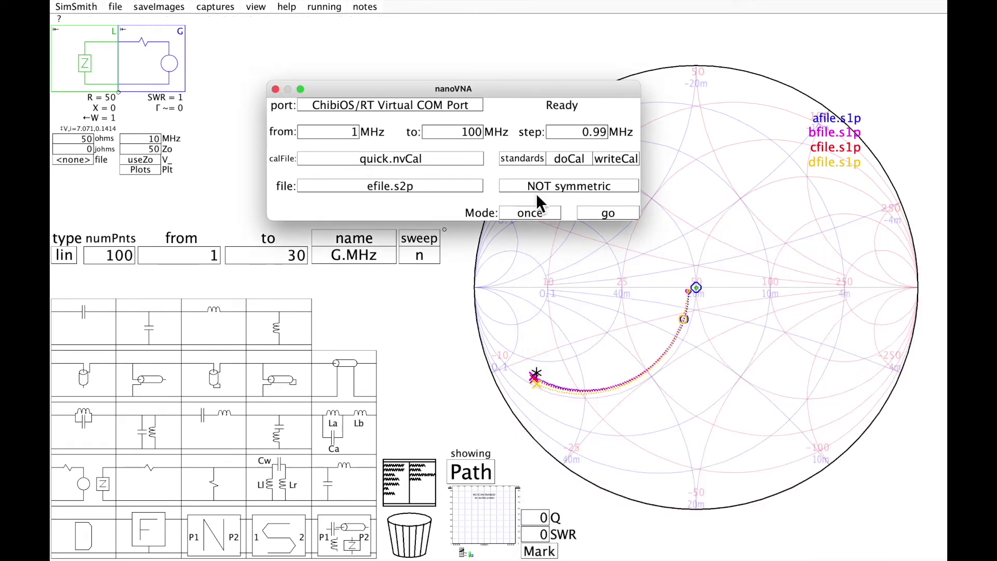
pyautogui.click(608, 213)
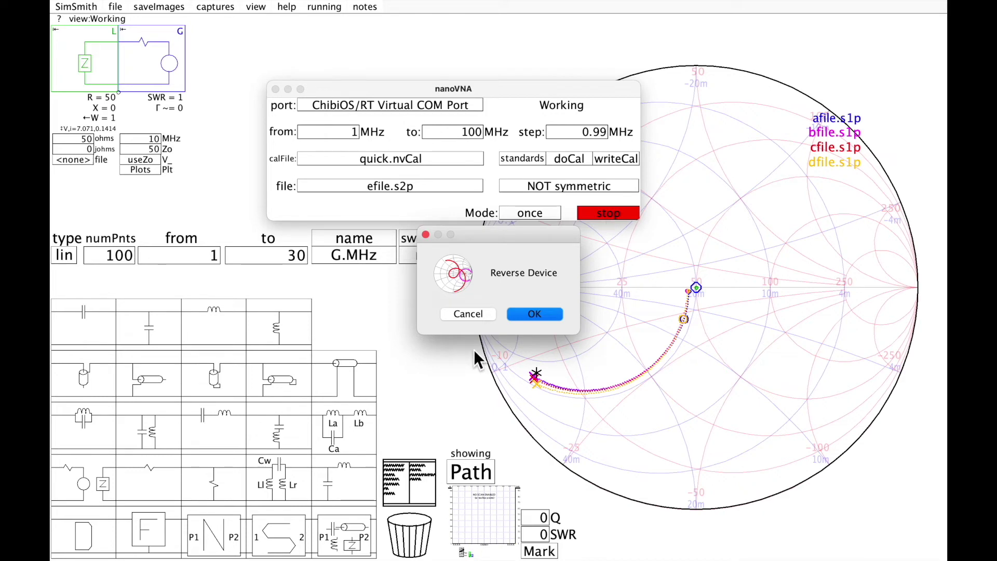
# Confirm the Reverse Device and Restore Device prompts to finish the efile.s2p sweep
pyautogui.click(556, 318)
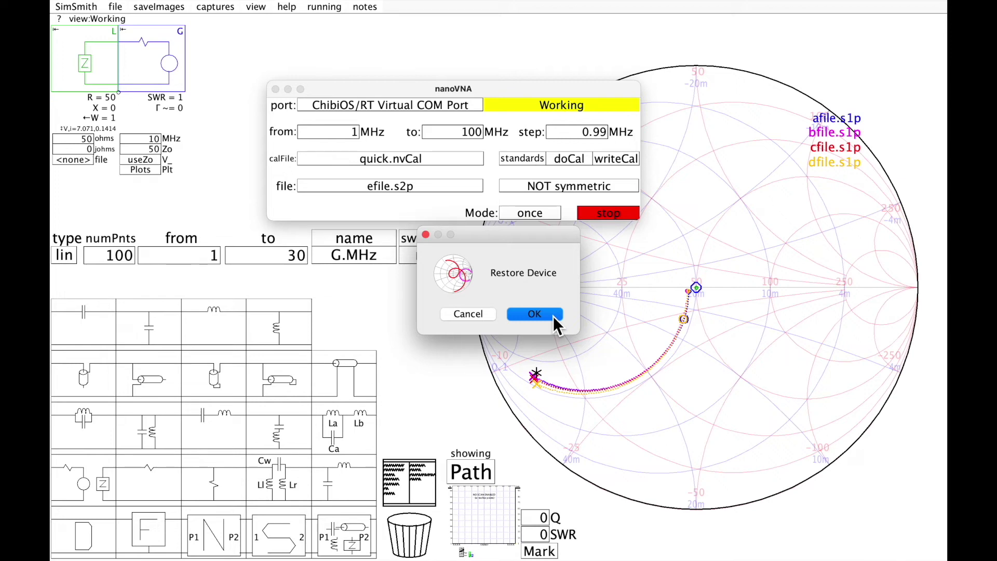
pyautogui.click(553, 316)
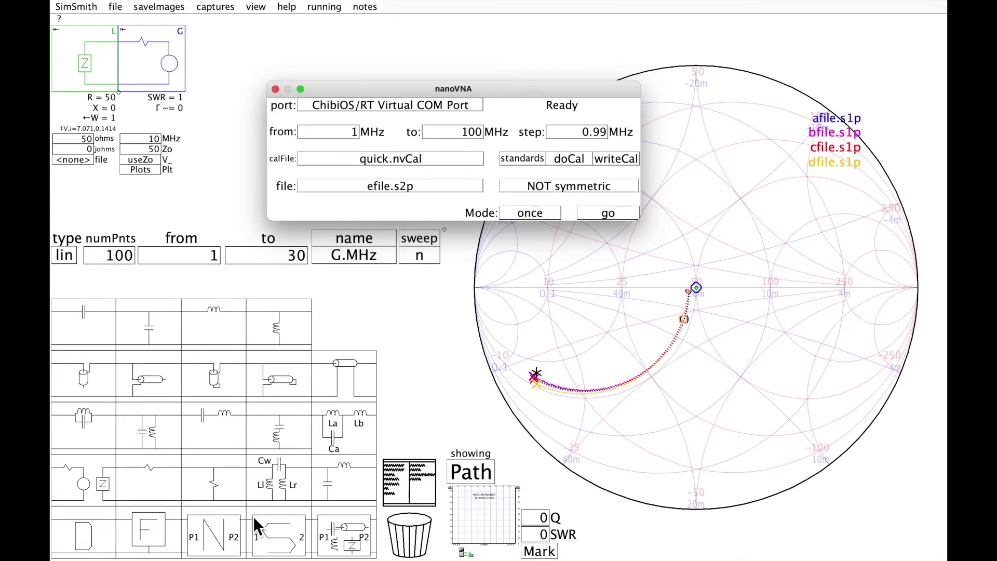
# Place an S block between L and G, load efile.s2p into it, and set sweep to its file data
pyautogui.moveTo(280, 536); pyautogui.dragTo(157, 60)
pyautogui.click(151, 221)
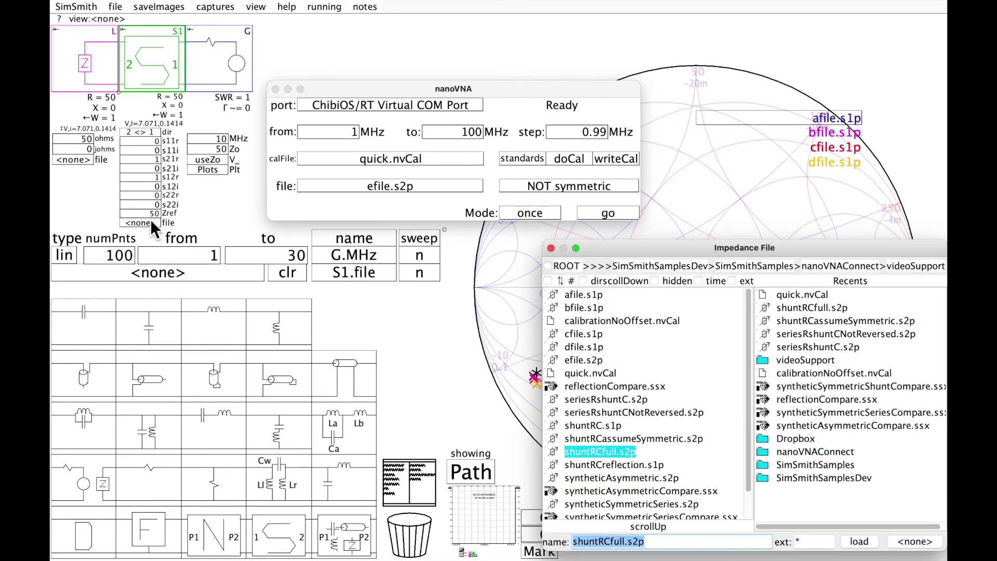
pyautogui.doubleClick(578, 361)
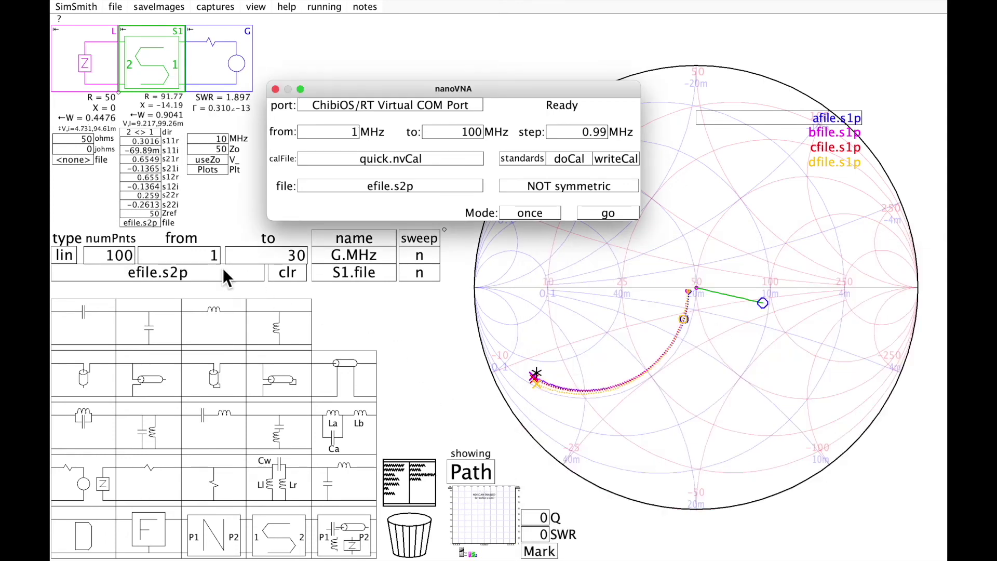
pyautogui.click(420, 273)
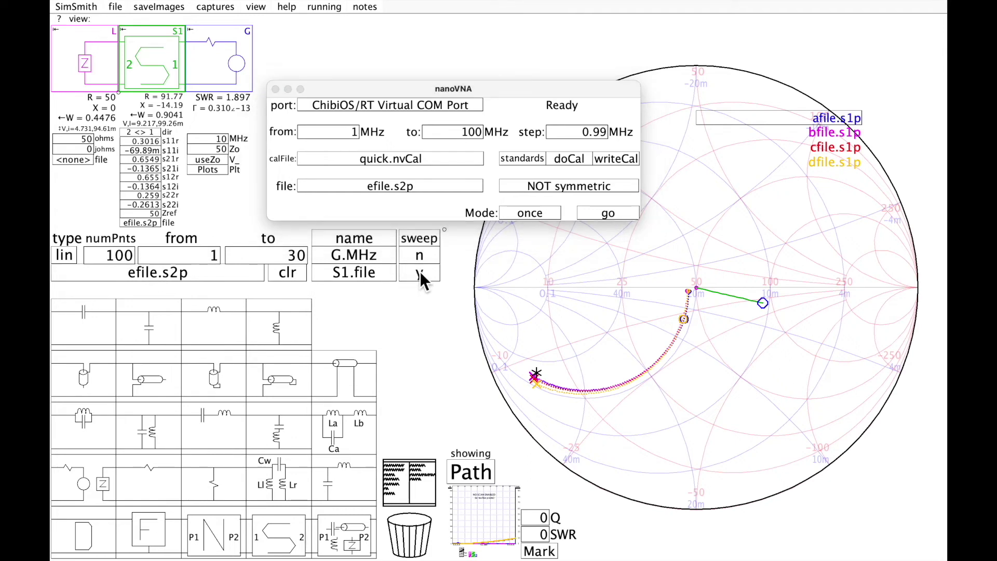
# Hide the measurement file traces, show the Sweep trace instead of Path, and close the NanoVNA window
pyautogui.click(831, 163)
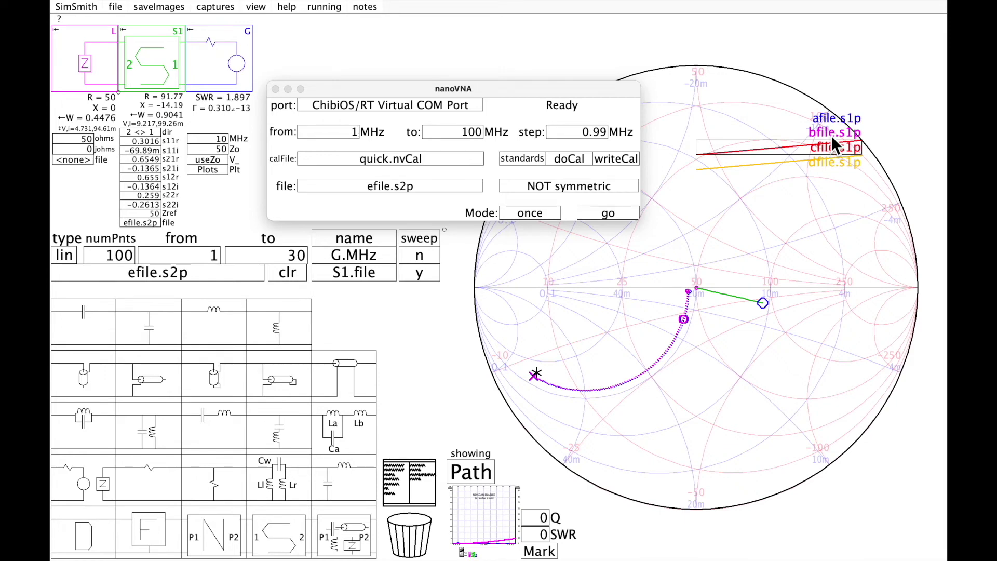
pyautogui.click(829, 121)
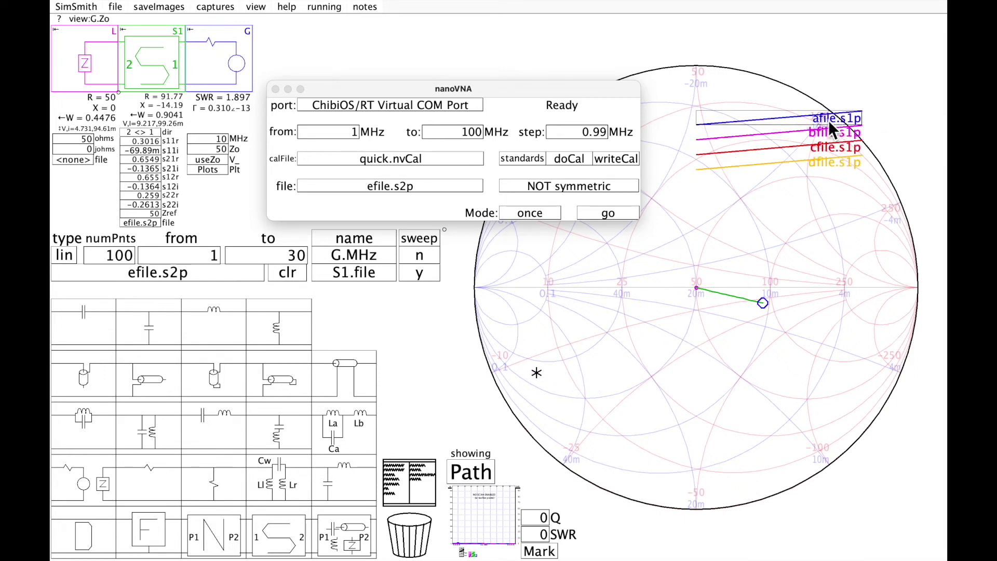
pyautogui.click(484, 475)
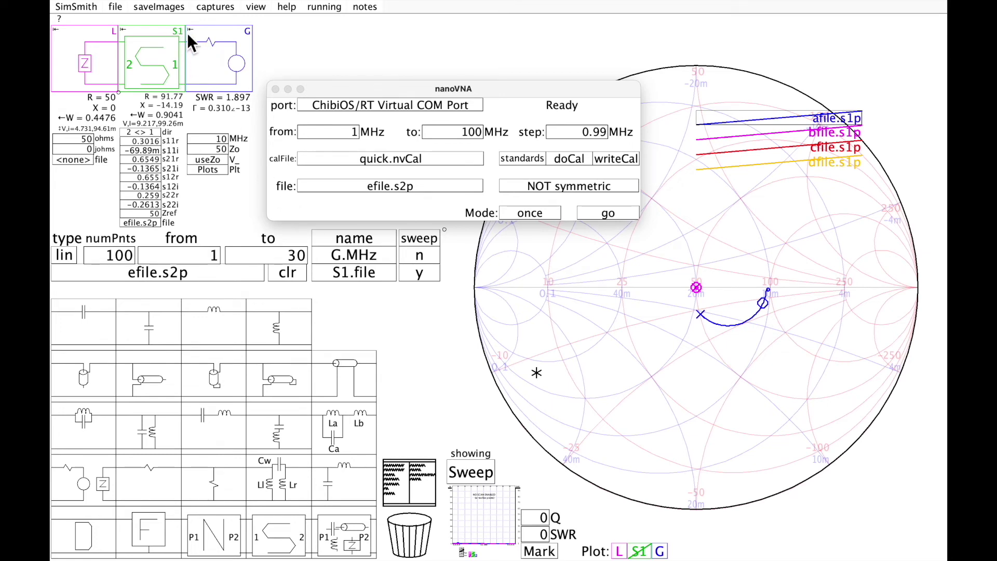
pyautogui.click(276, 89)
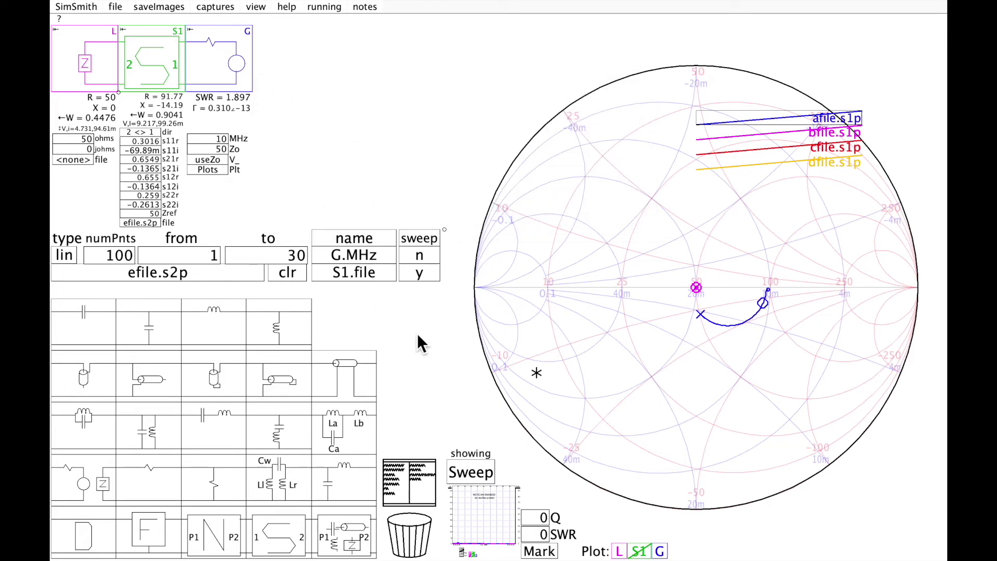
pyautogui.click(219, 167)
# Plot Smith(L.revZ); on the chart, then add Through(S1.s21); to the G plot script and apply it
pyautogui.write('Smith(')
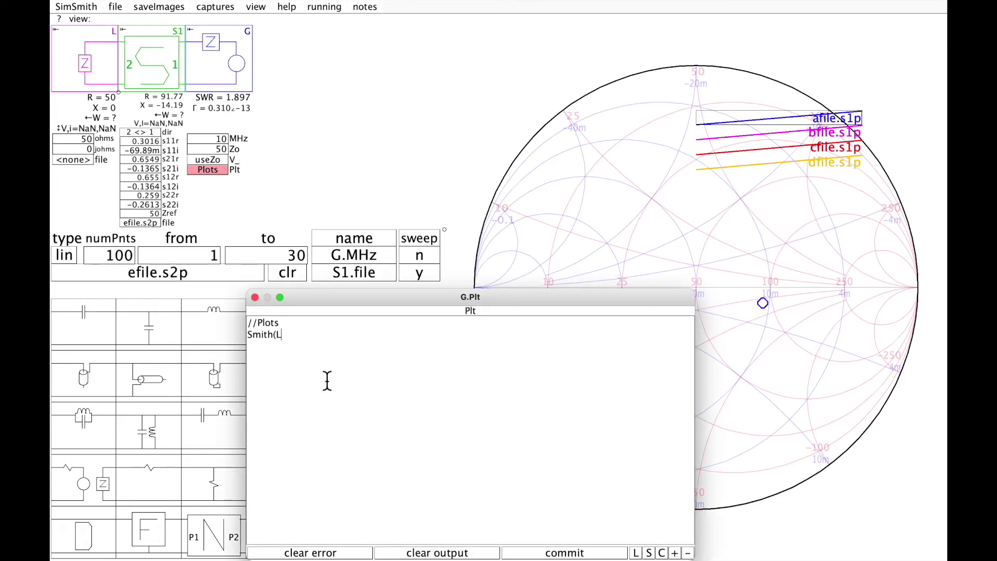
pyautogui.write('L.revZ);')
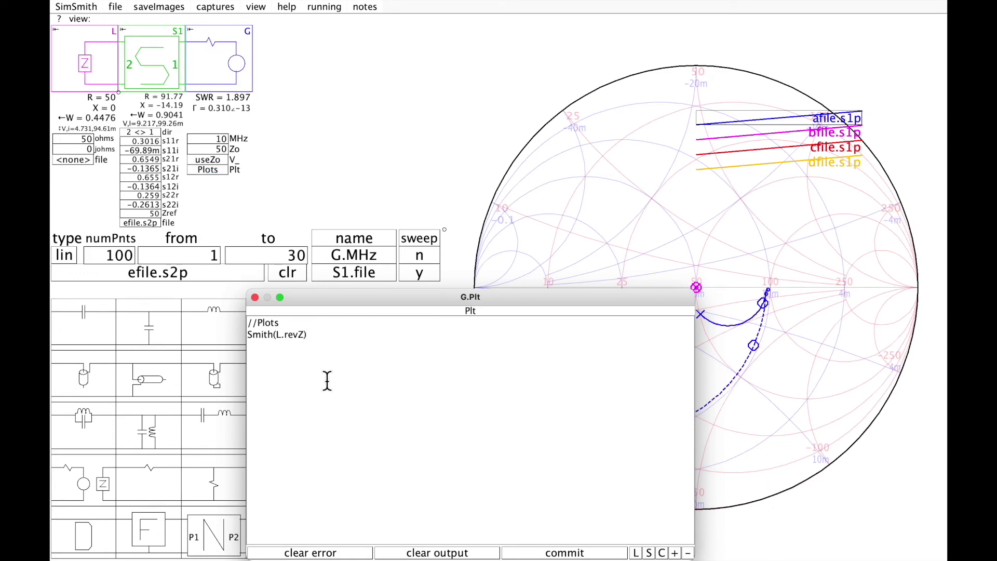
pyautogui.click(255, 297)
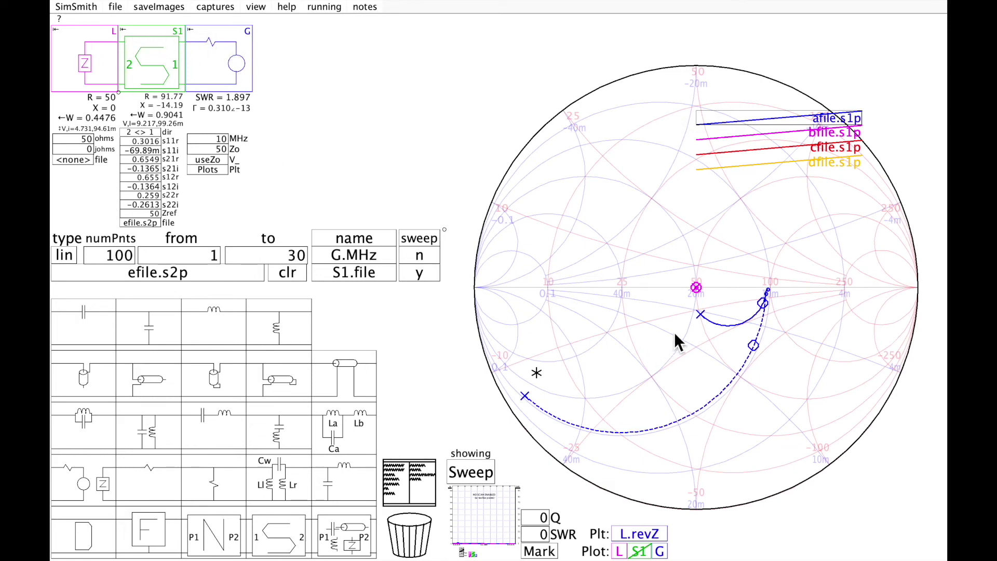
pyautogui.click(222, 173)
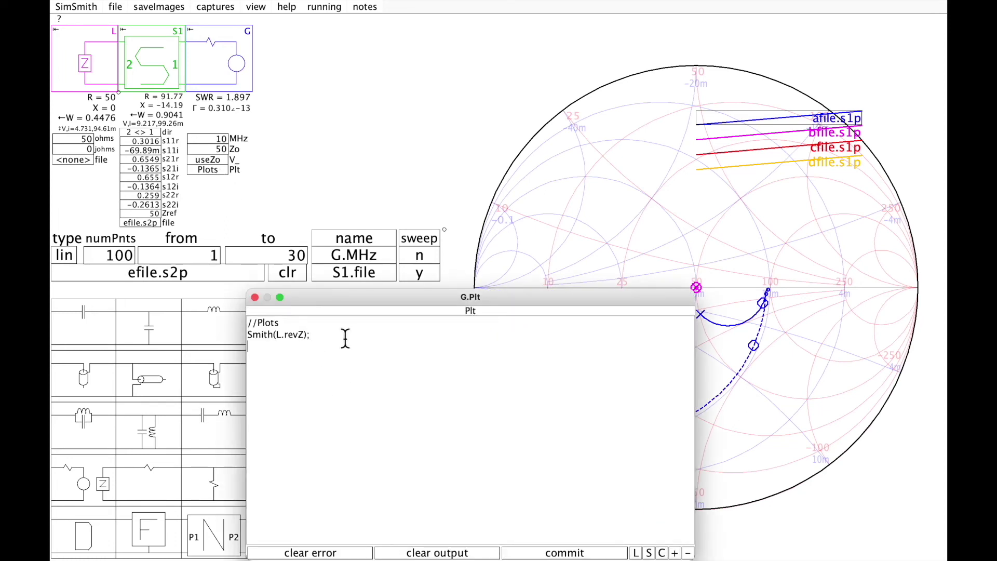
pyautogui.press('Return')
pyautogui.write('Through(S1.s21);')
pyautogui.click(555, 556)
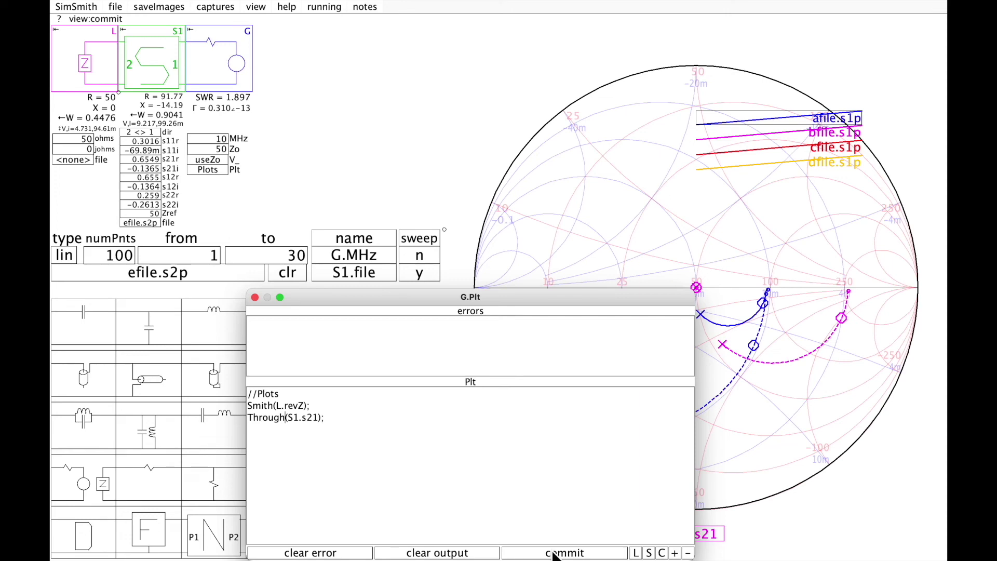
# Add Through(S1.s12); on a new line of the plot script and close the editor
pyautogui.press('Return')
pyautogui.write('Through(S1')
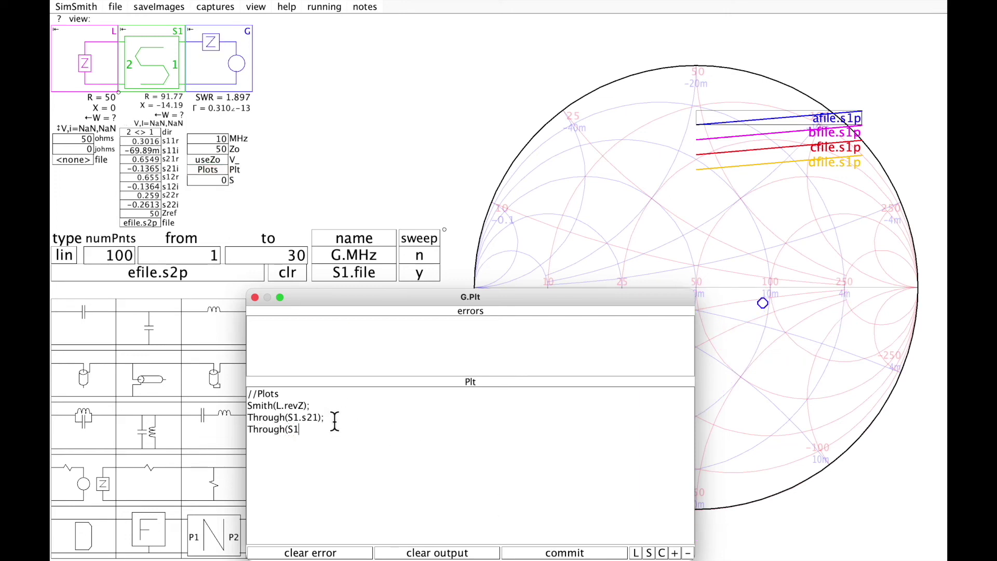
pyautogui.write('.s12);')
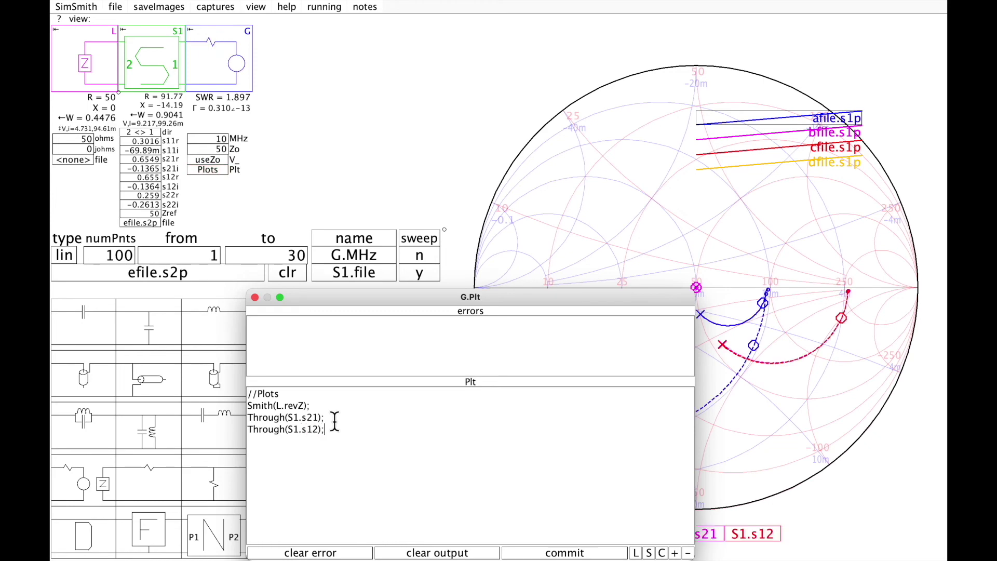
pyautogui.click(255, 297)
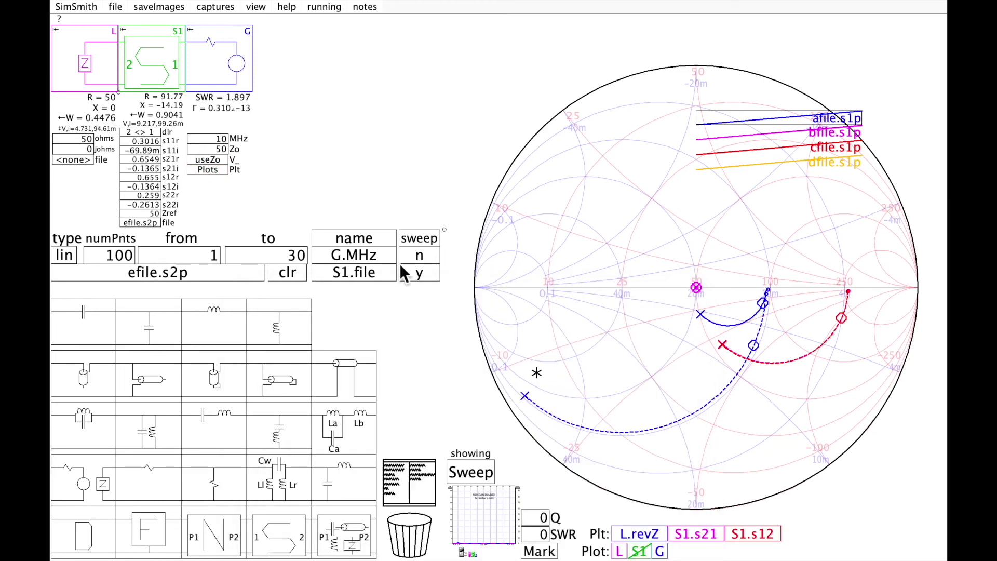
# Hide the L block's sweep trace and the L.revZ trace, leaving only the S1 through traces
pyautogui.click(661, 554)
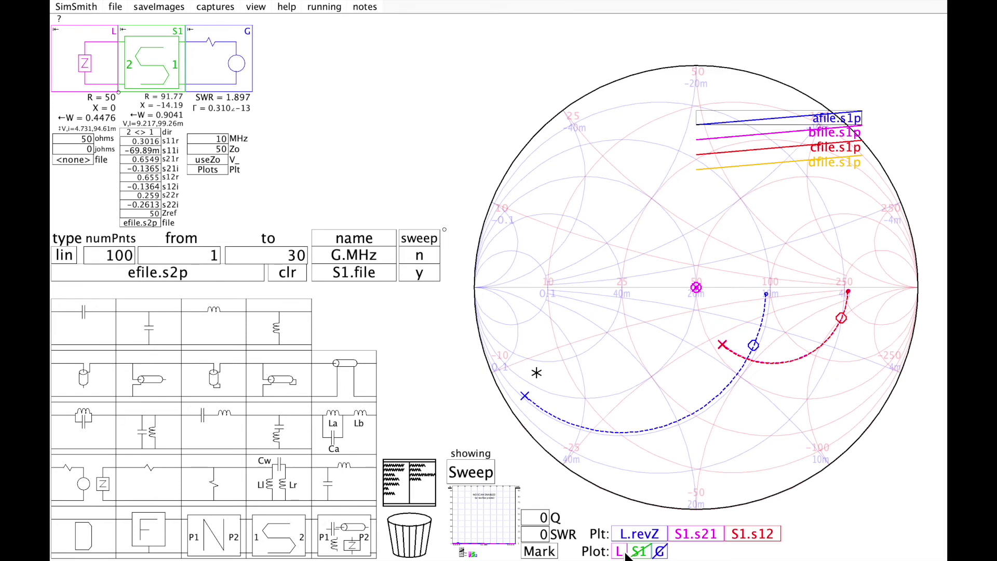
pyautogui.click(647, 534)
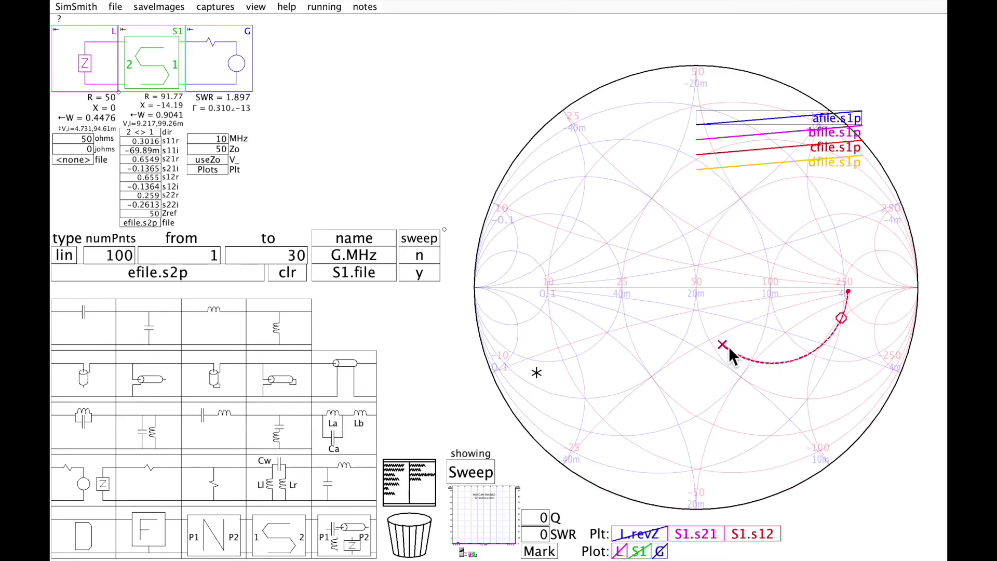